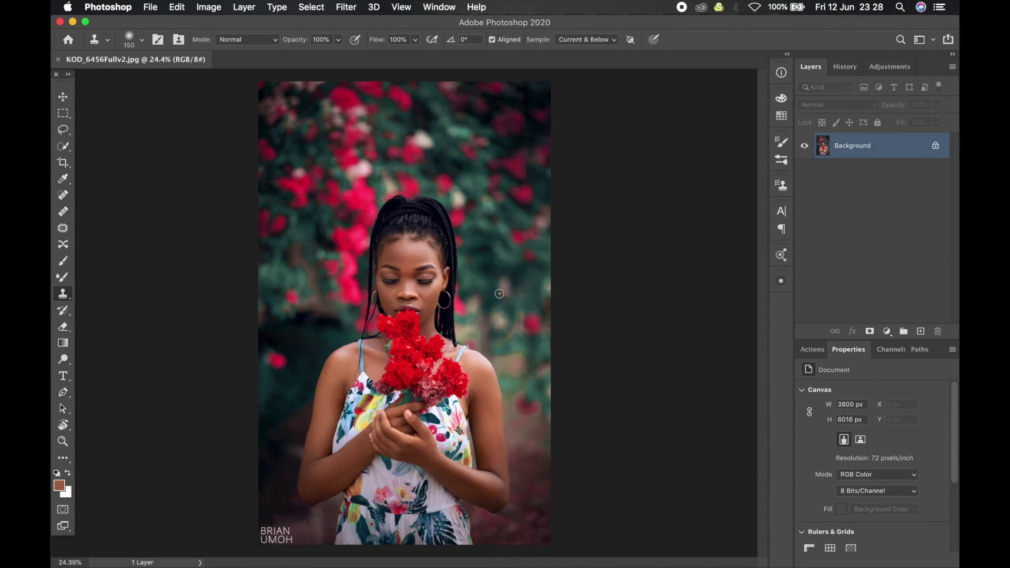
Start a crop on the portrait and set the ratio to 4:5 after briefly trying 1:1 square.
{"action": "scroll", "coordinate": [263, 239], "scroll_direction": "down", "scroll_amount": 1}
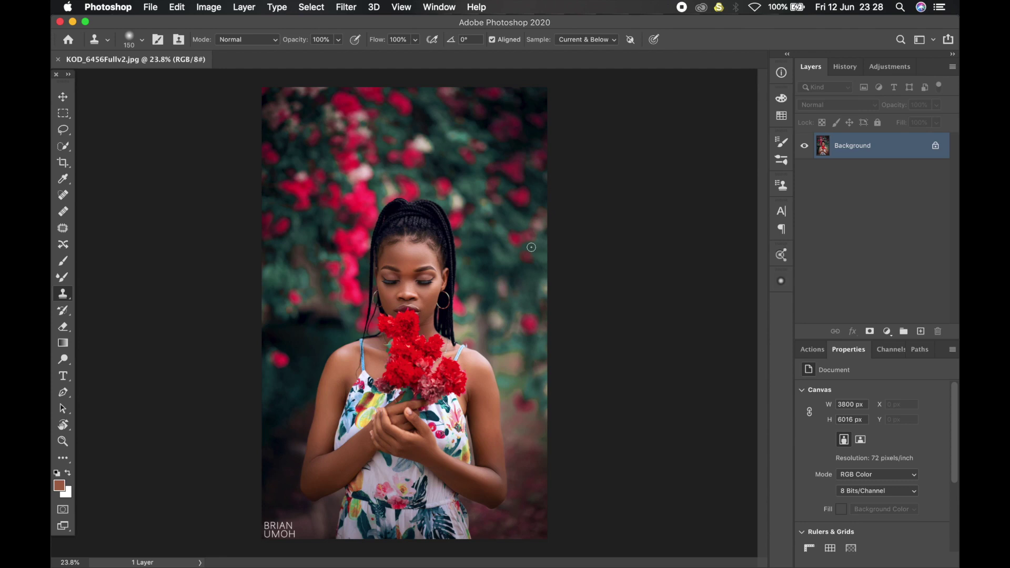
{"action": "left_click", "coordinate": [63, 165]}
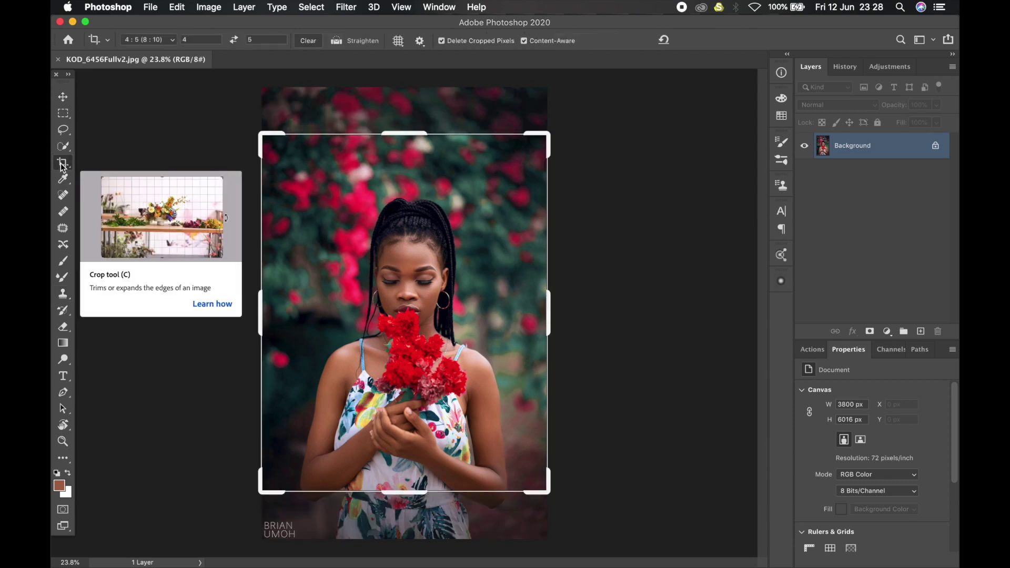
{"action": "left_click", "coordinate": [406, 328]}
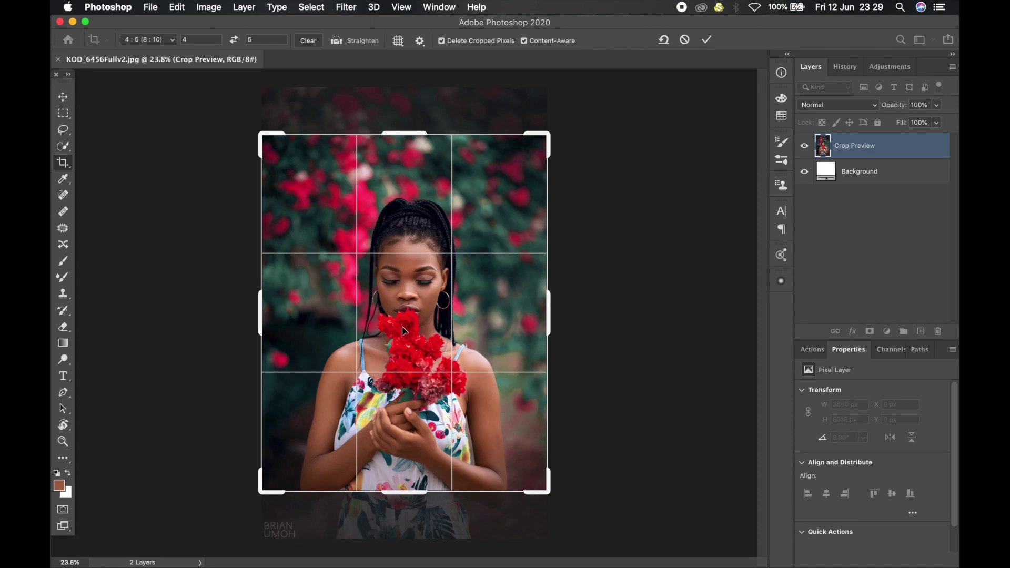
{"action": "left_click", "coordinate": [156, 40]}
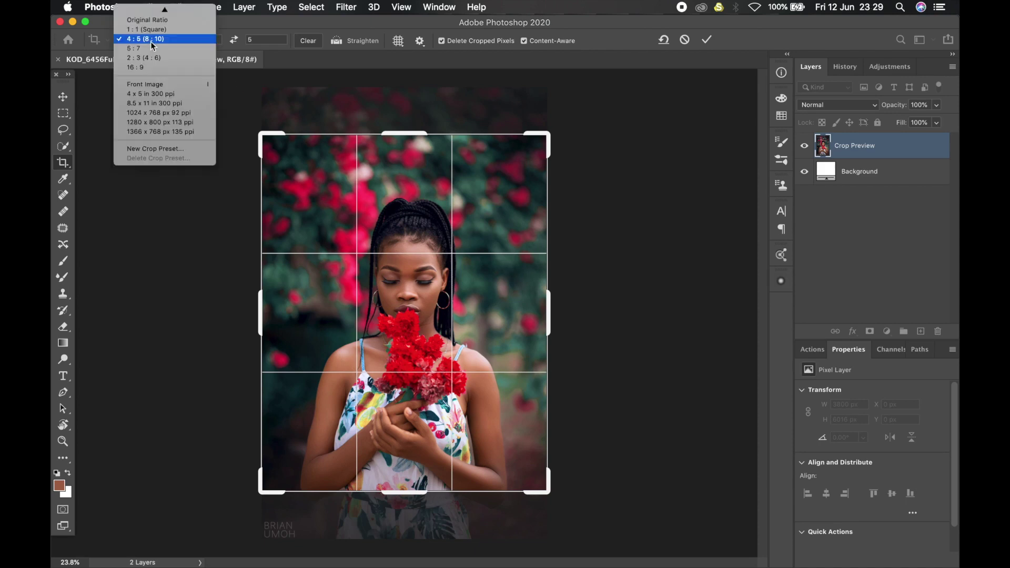
{"action": "left_click", "coordinate": [158, 30]}
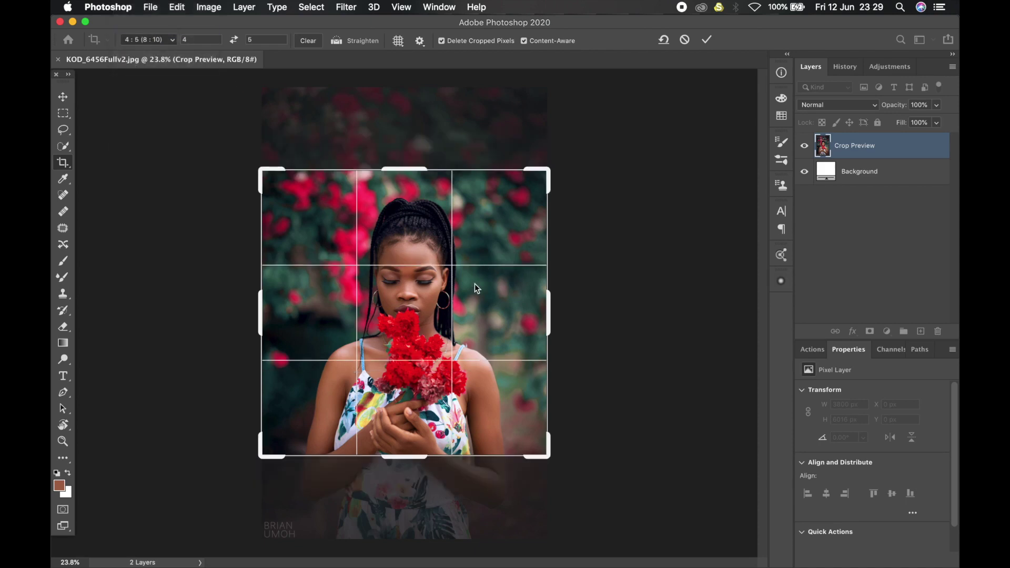
{"action": "left_click", "coordinate": [165, 40]}
{"action": "left_click", "coordinate": [160, 49]}
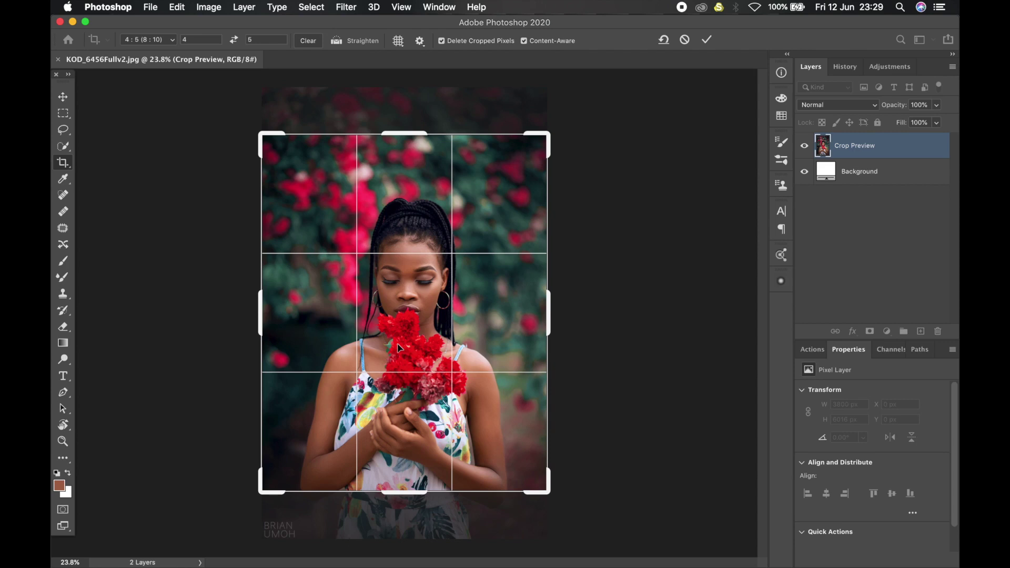
{"action": "left_click", "coordinate": [167, 42]}
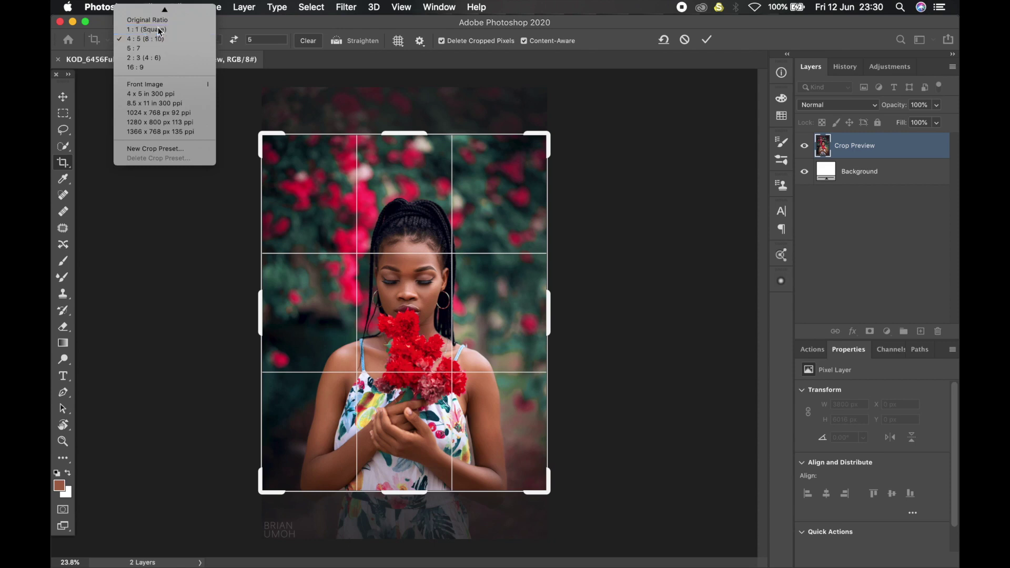
{"action": "left_click", "coordinate": [159, 31]}
{"action": "left_click", "coordinate": [150, 40]}
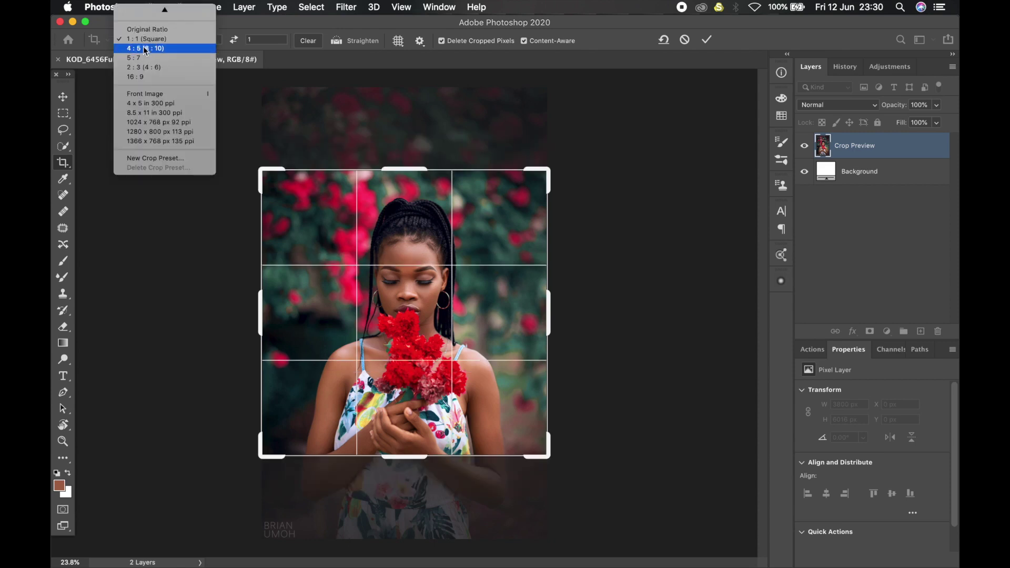
{"action": "left_click", "coordinate": [152, 35]}
{"action": "key", "text": "super+z"}
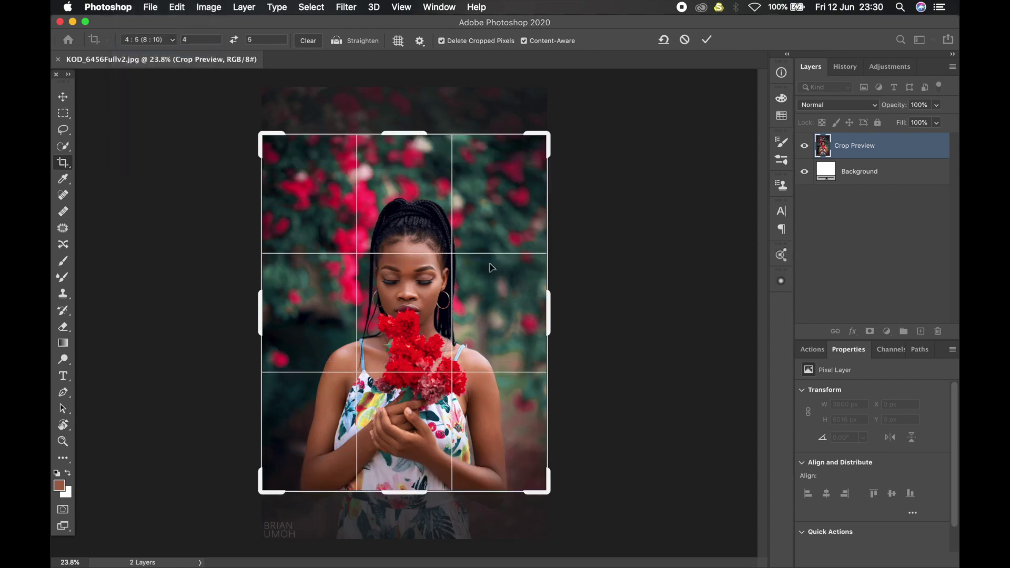
Reposition the photo inside the 4:5 frame and commit the crop.
{"action": "mouse_move", "coordinate": [483, 277]}
{"action": "left_mouse_down"}
{"action": "mouse_move", "coordinate": [481, 263]}
{"action": "mouse_move", "coordinate": [480, 327]}
{"action": "mouse_move", "coordinate": [487, 253]}
{"action": "mouse_move", "coordinate": [489, 279]}
{"action": "mouse_move", "coordinate": [489, 263]}
{"action": "left_mouse_up"}
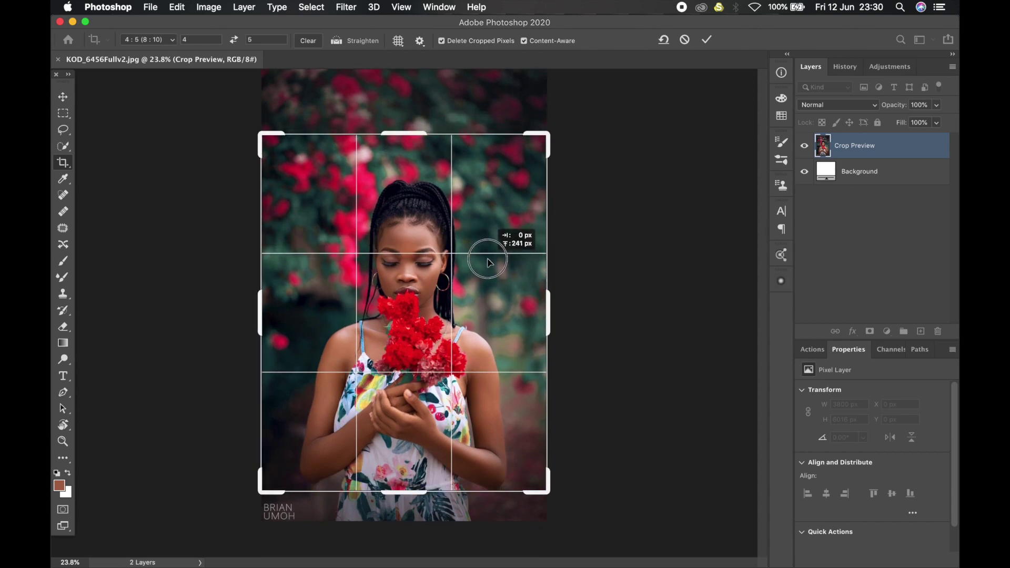
{"action": "left_click_drag", "start_coordinate": [487, 263], "coordinate": [490, 276]}
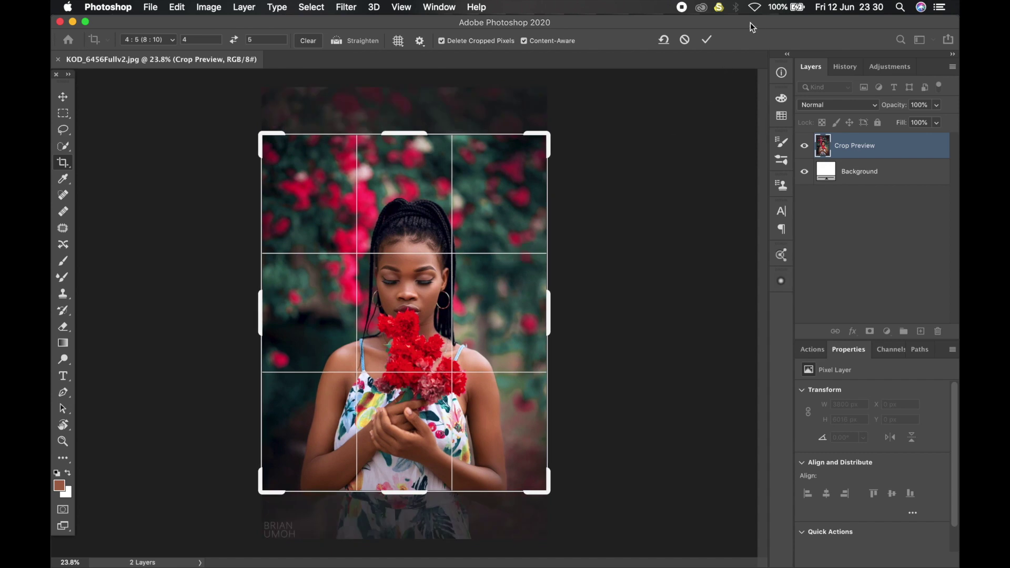
{"action": "left_click", "coordinate": [709, 40]}
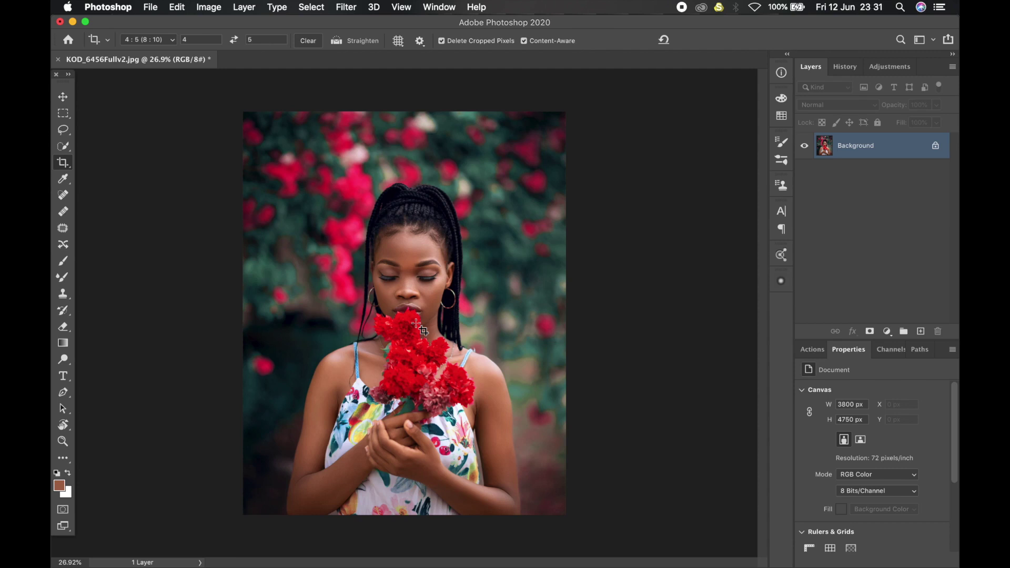
Show the Actions panel list and duplicate the Background onto a new Layer 1 with Cmd+J.
{"action": "left_click", "coordinate": [814, 352]}
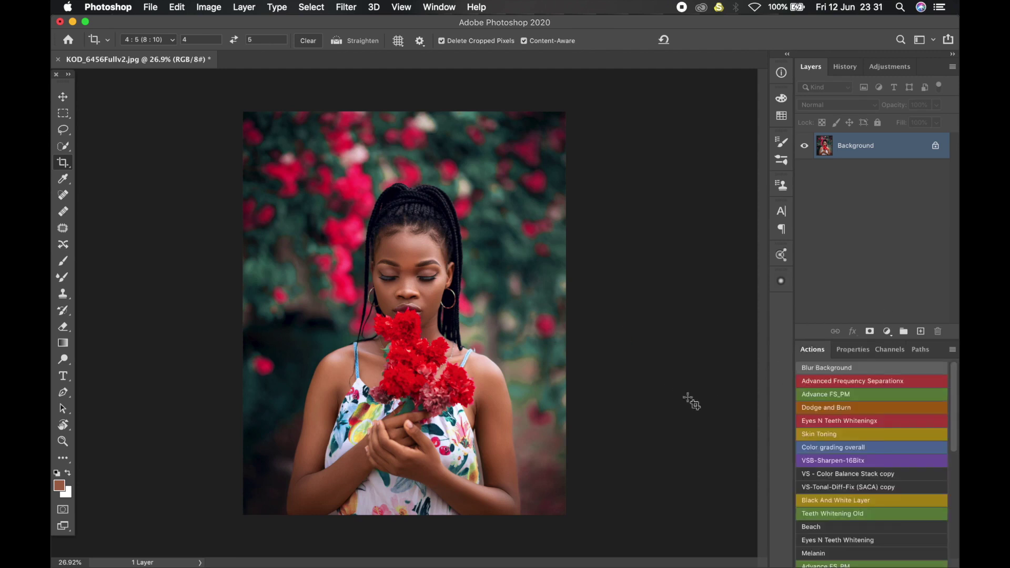
{"action": "scroll", "coordinate": [875, 427], "scroll_direction": "down", "scroll_amount": 10}
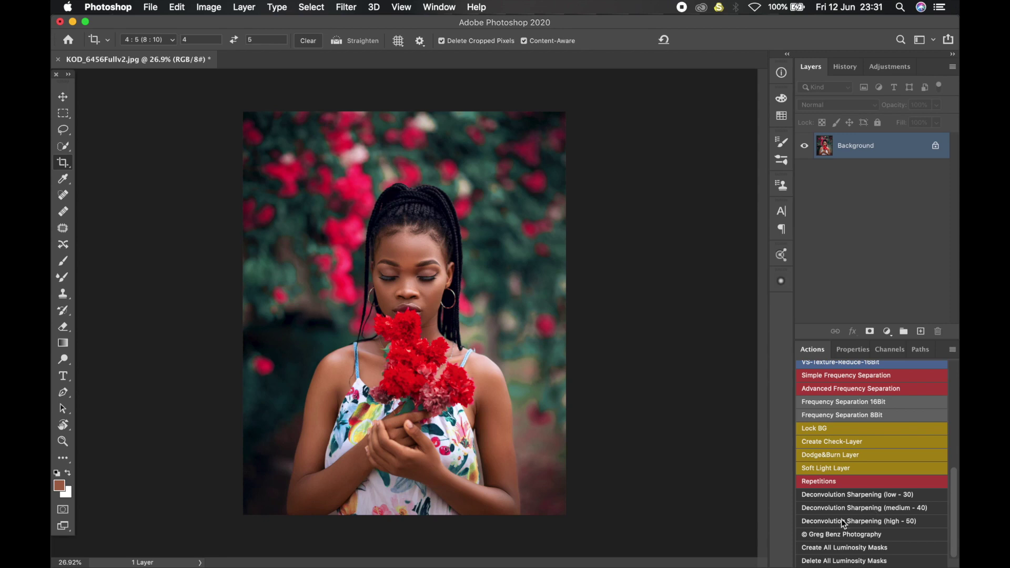
{"action": "scroll", "coordinate": [413, 481], "scroll_direction": "up", "scroll_amount": 2}
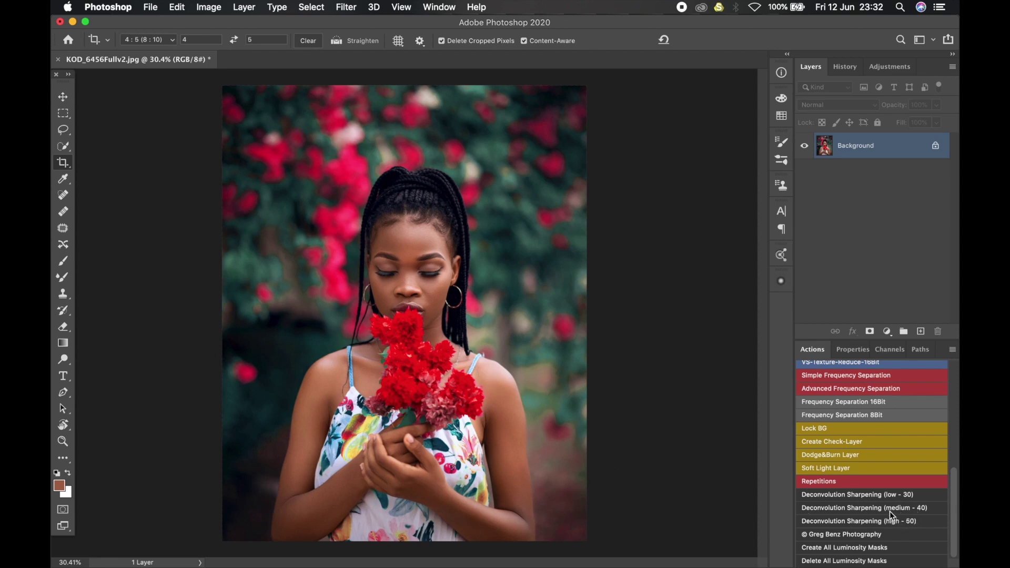
{"action": "key", "text": "super+j"}
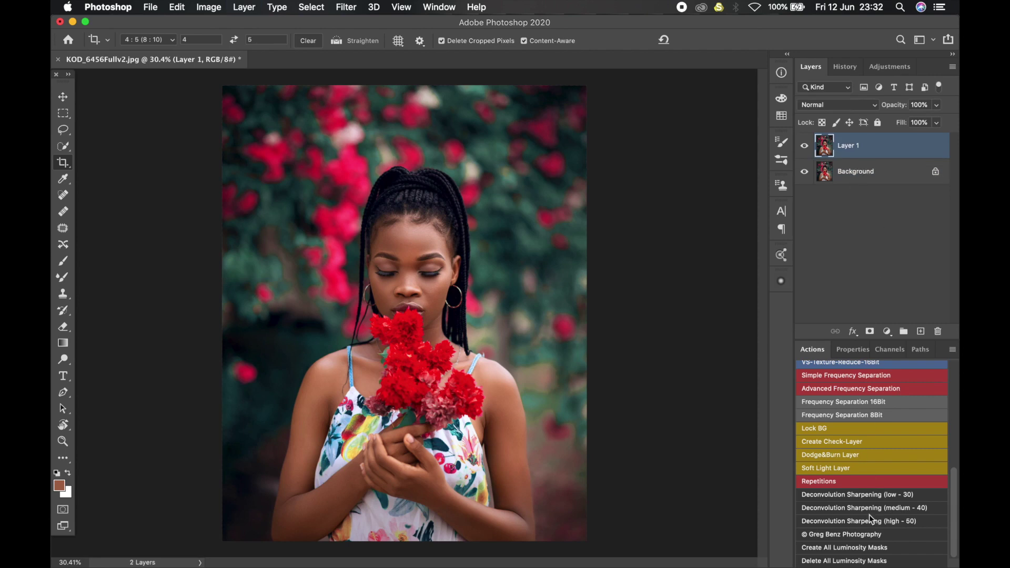
Run the Deconvolution Sharpening (high - 50) action on Layer 1 and zoom into the face.
{"action": "left_click", "coordinate": [871, 523]}
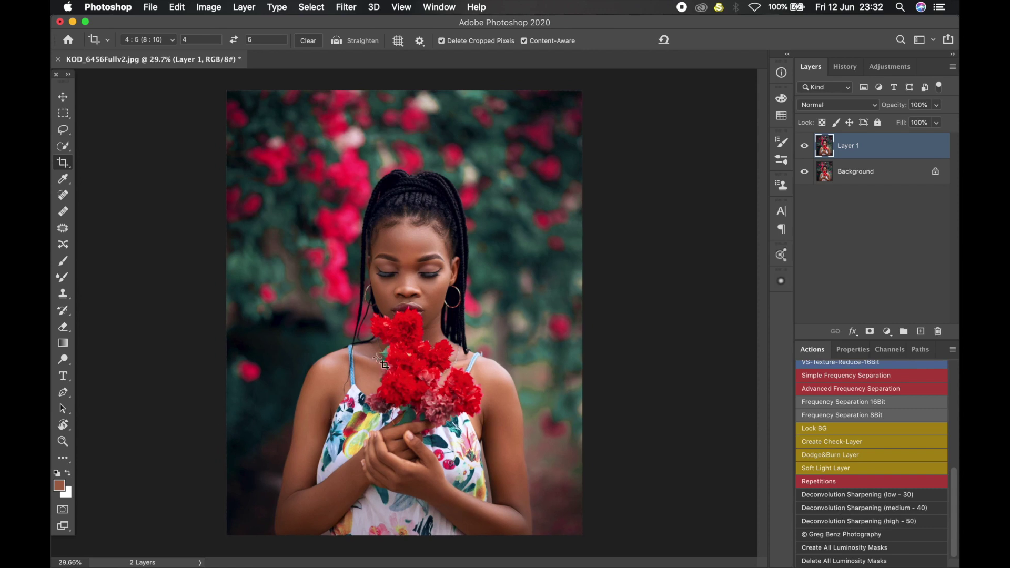
{"action": "scroll", "coordinate": [397, 255], "scroll_direction": "up", "scroll_amount": 6}
{"action": "scroll", "coordinate": [411, 275], "scroll_direction": "down", "scroll_amount": 3}
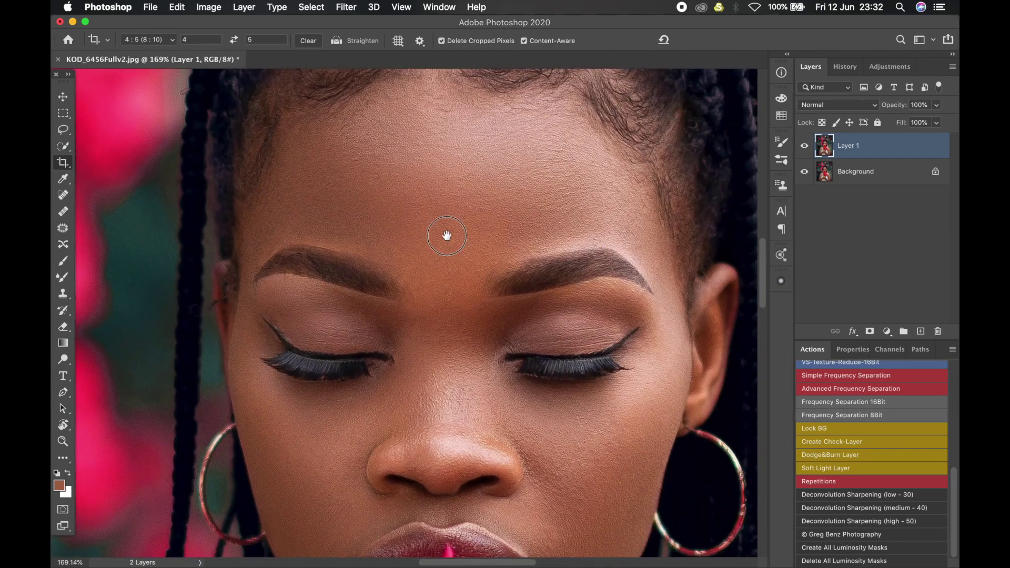
{"action": "scroll", "coordinate": [439, 232], "scroll_direction": "right", "scroll_amount": 3}
{"action": "scroll", "coordinate": [440, 232], "scroll_direction": "down", "scroll_amount": 2}
Toggle Layer 1's visibility repeatedly to compare the sharpened image against the original.
{"action": "left_click", "coordinate": [805, 147]}
{"action": "left_click", "coordinate": [804, 147]}
{"action": "left_click", "coordinate": [804, 147]}
{"action": "left_click", "coordinate": [804, 147]}
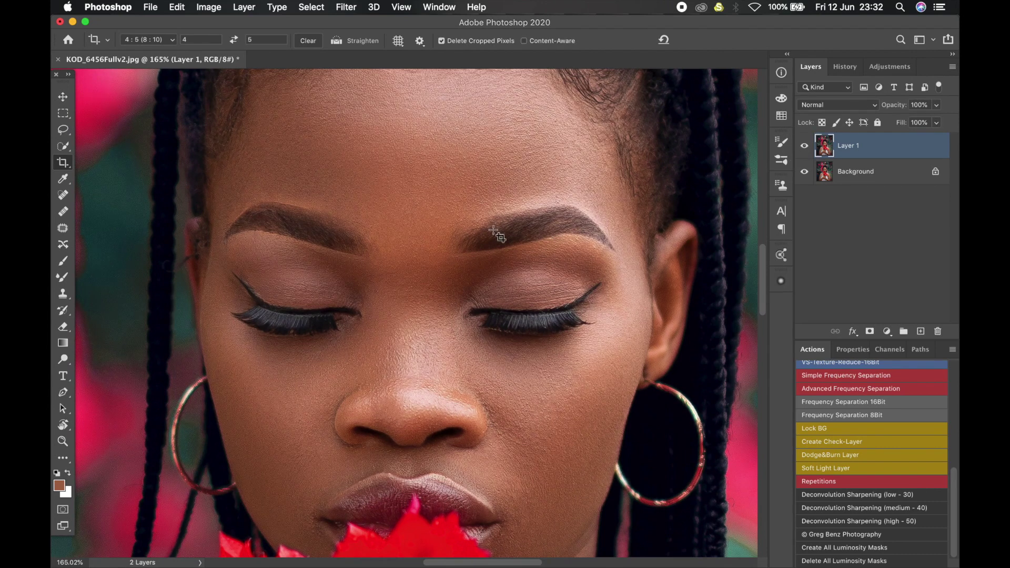
{"action": "scroll", "coordinate": [504, 232], "scroll_direction": "down", "scroll_amount": 5}
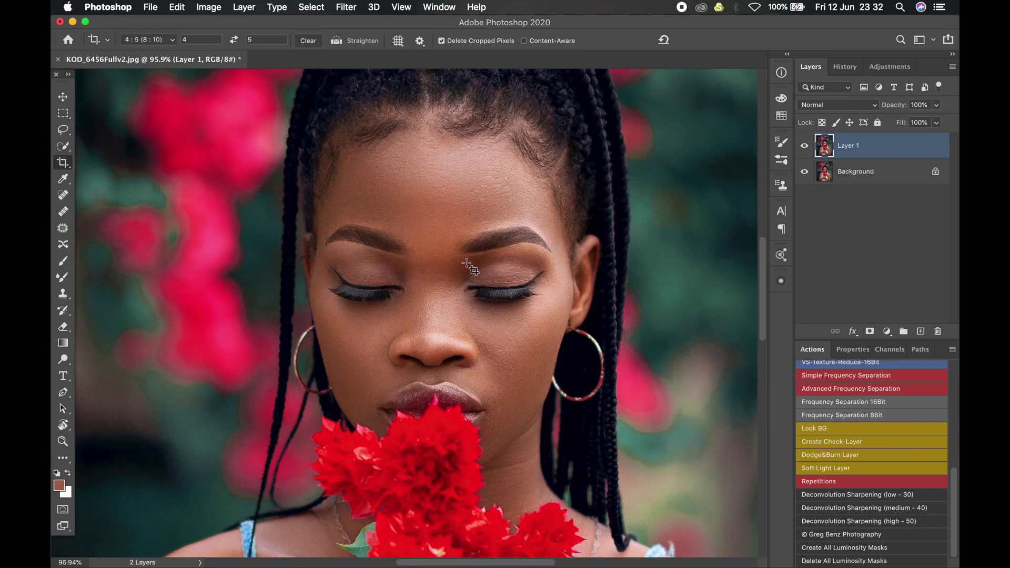
{"action": "scroll", "coordinate": [466, 262], "scroll_direction": "down", "scroll_amount": 5}
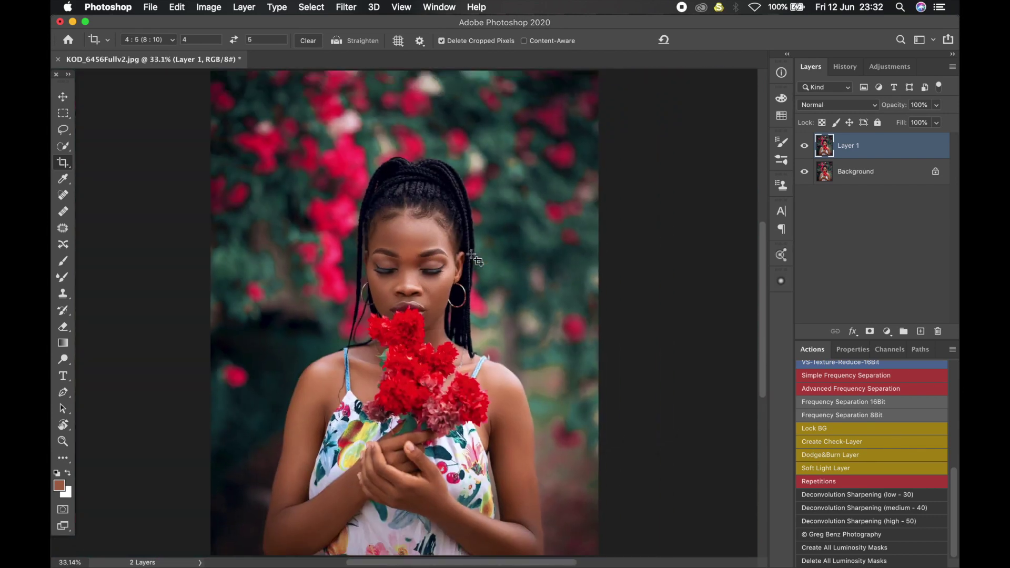
{"action": "scroll", "coordinate": [472, 258], "scroll_direction": "down", "scroll_amount": 1}
{"action": "left_click", "coordinate": [805, 148]}
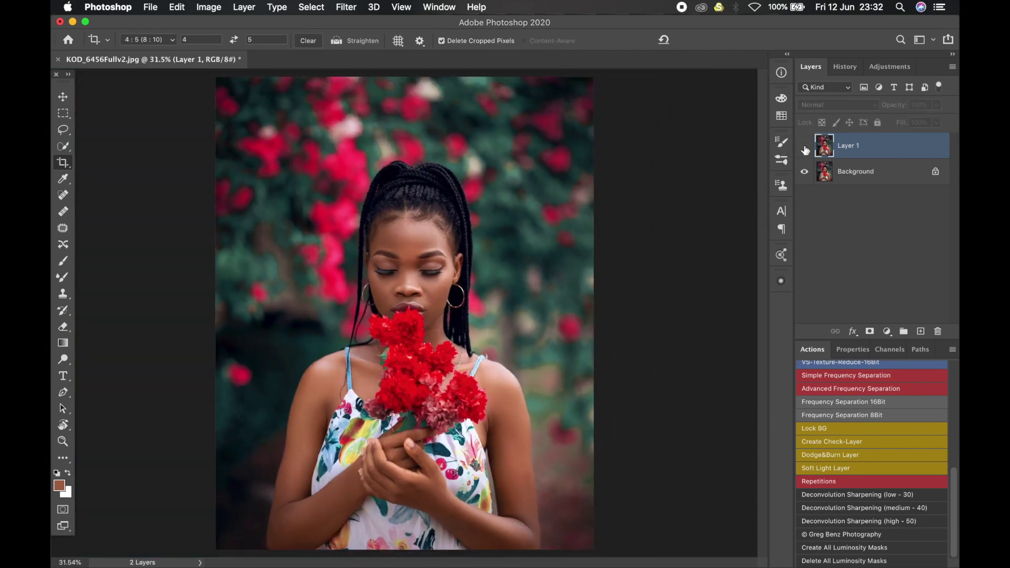
{"action": "left_click", "coordinate": [805, 148]}
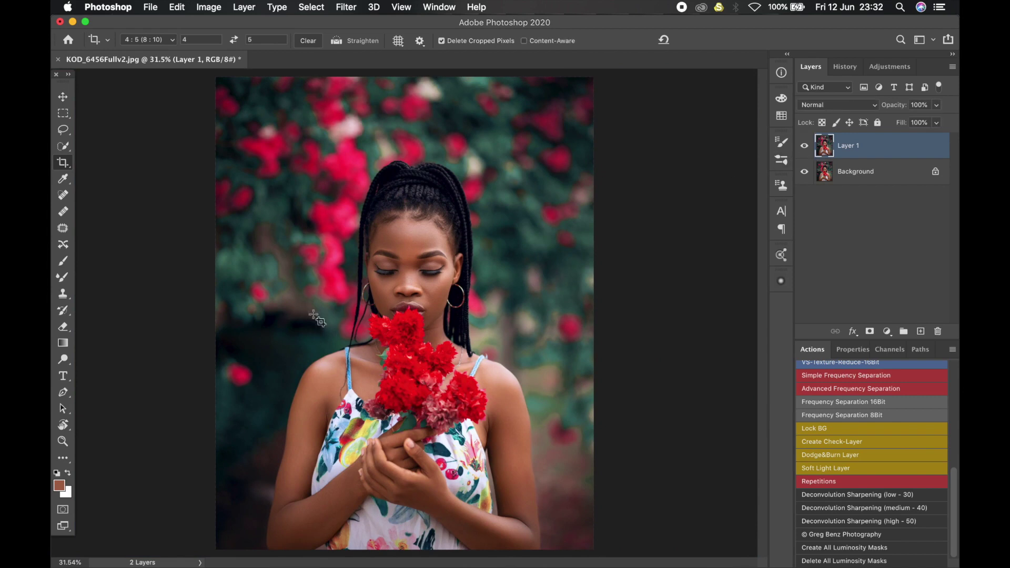
{"action": "scroll", "coordinate": [412, 267], "scroll_direction": "up", "scroll_amount": 1}
{"action": "scroll", "coordinate": [411, 266], "scroll_direction": "down", "scroll_amount": 1}
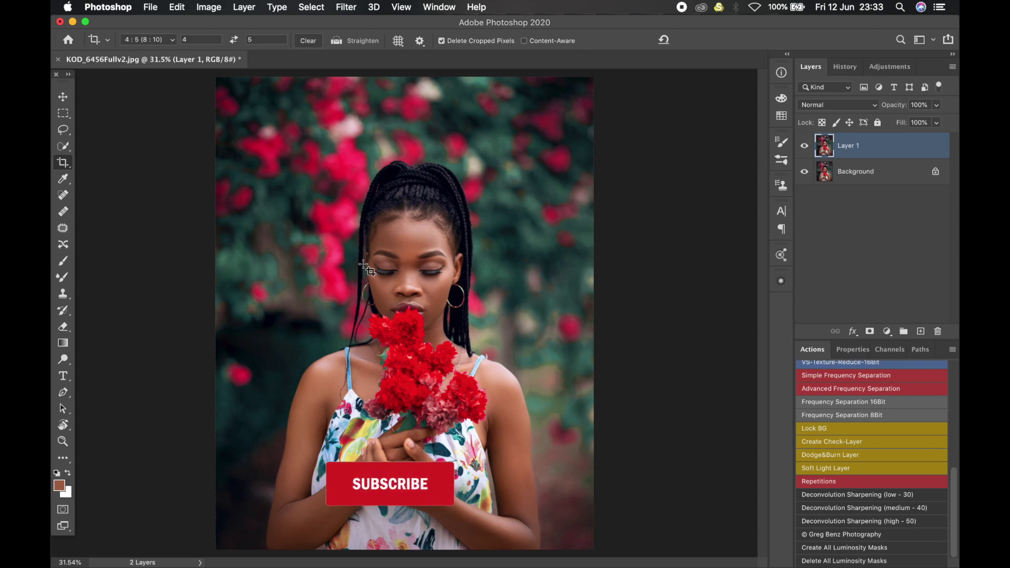
Open the File menu to start exporting the sharpened portrait.
{"action": "left_click", "coordinate": [149, 7]}
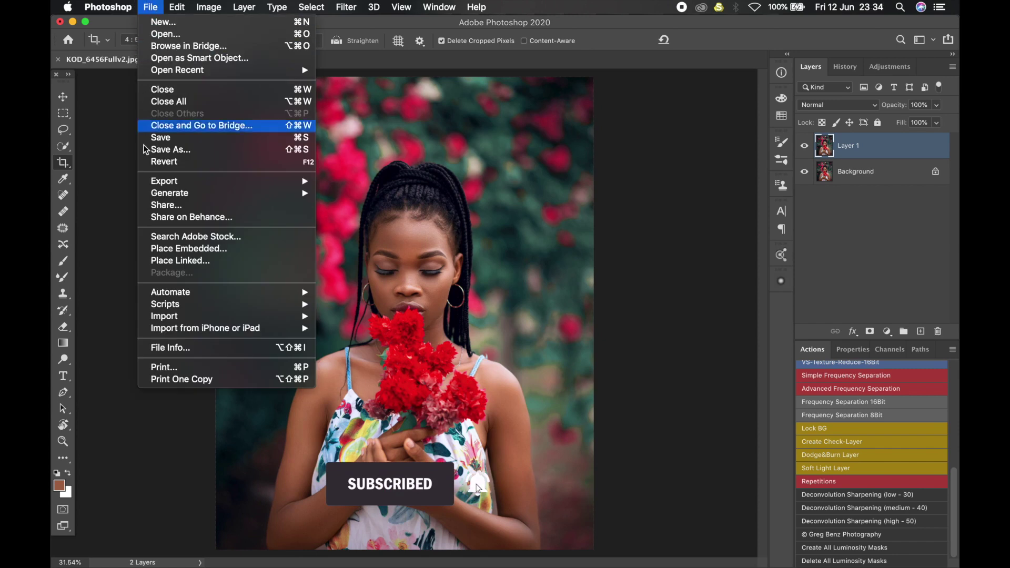
Choose File > Export > Export As to bring up the JPG export settings.
{"action": "mouse_move", "coordinate": [170, 185]}
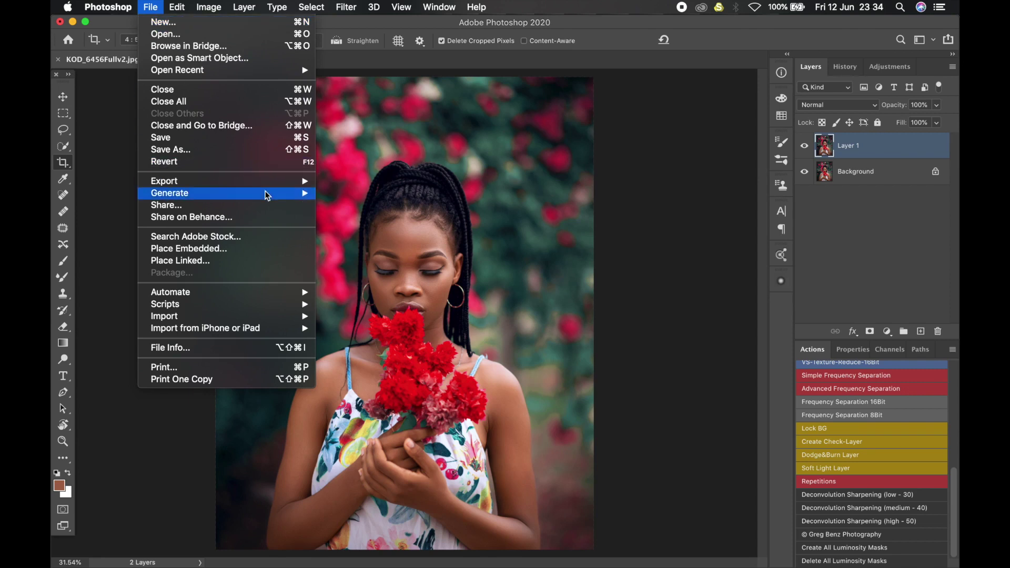
{"action": "mouse_move", "coordinate": [275, 181]}
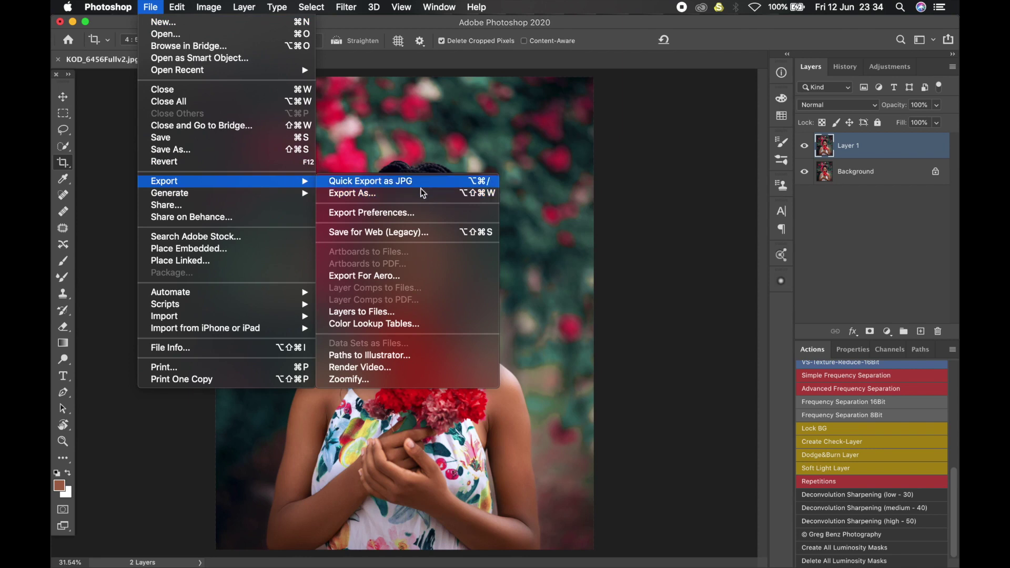
{"action": "left_click", "coordinate": [404, 195]}
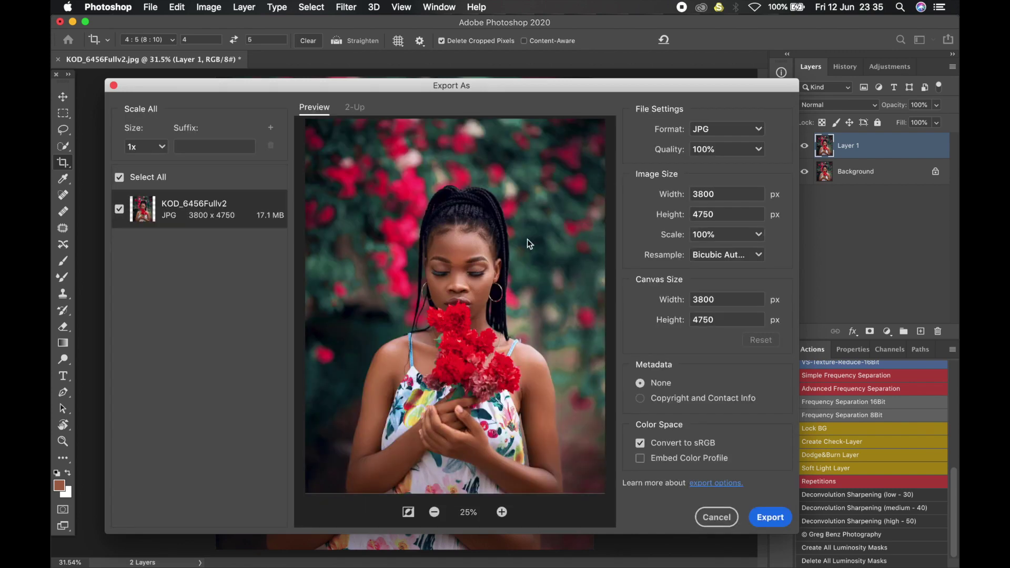
In Export As, keep the JPG format at 100% quality with the width set to 1080.
{"action": "left_click_drag", "start_coordinate": [522, 94], "coordinate": [515, 69]}
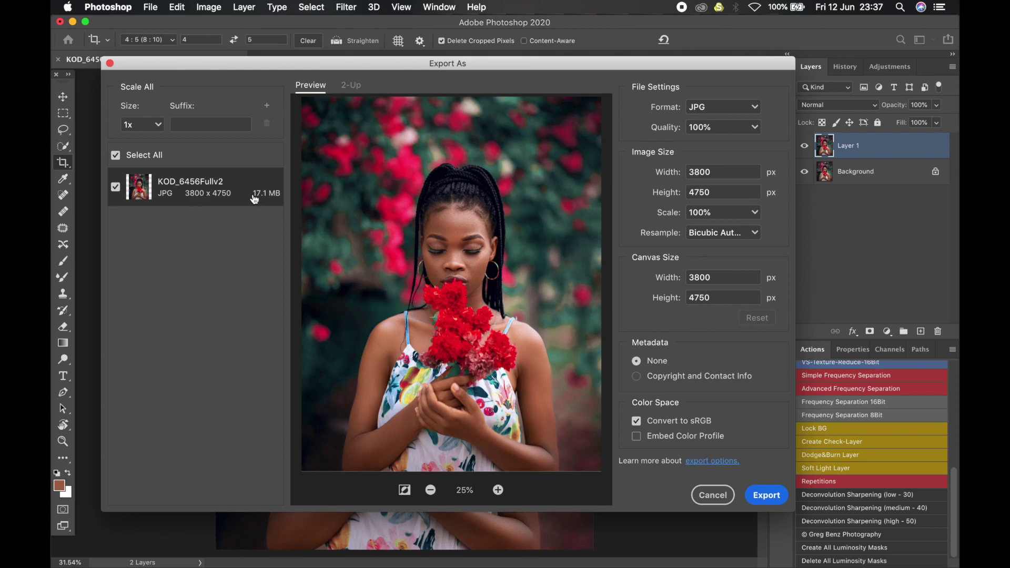
{"action": "left_click", "coordinate": [756, 109]}
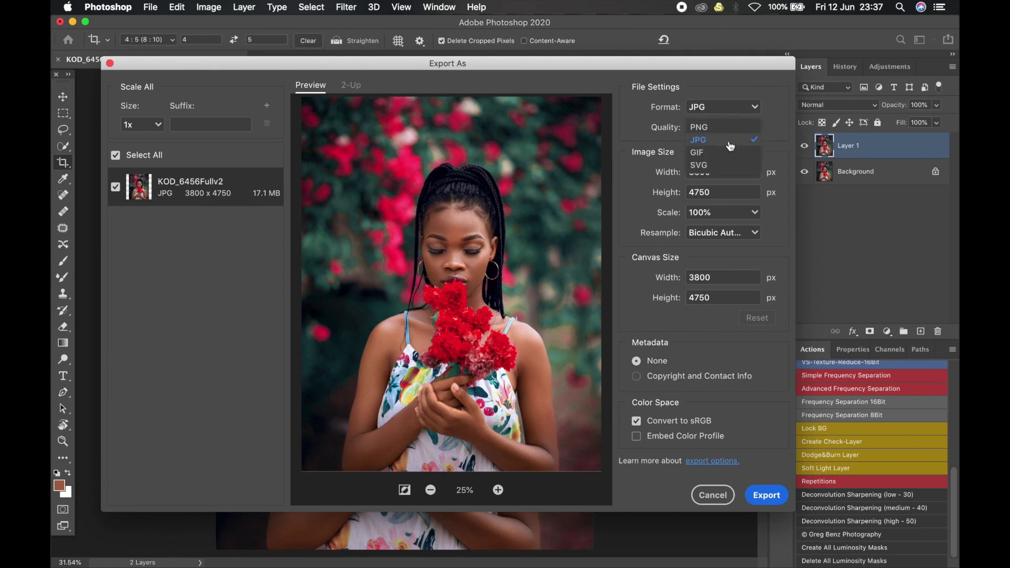
{"action": "left_click", "coordinate": [730, 146]}
{"action": "left_click", "coordinate": [743, 115]}
{"action": "left_click", "coordinate": [715, 145]}
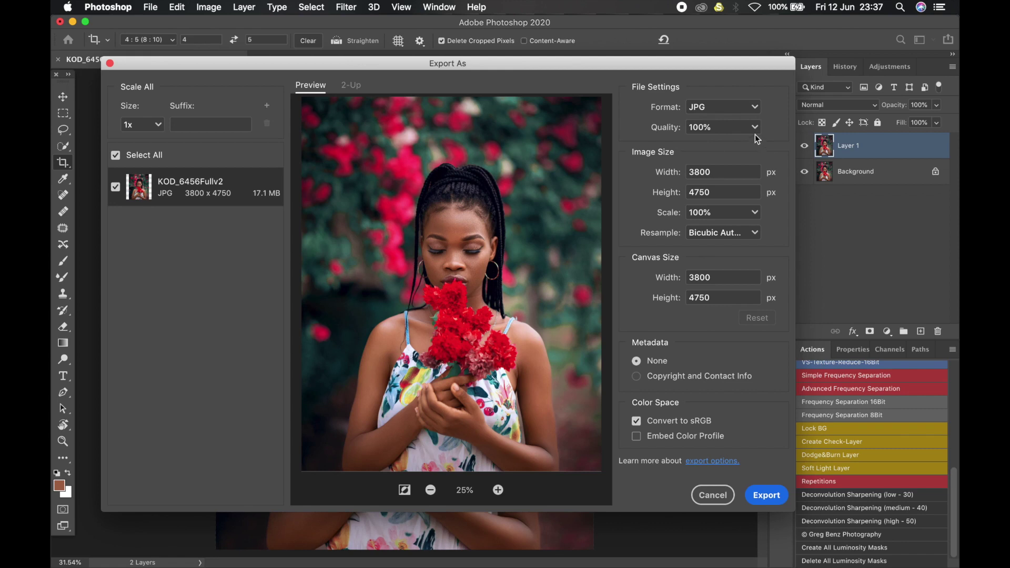
{"action": "left_click", "coordinate": [755, 129]}
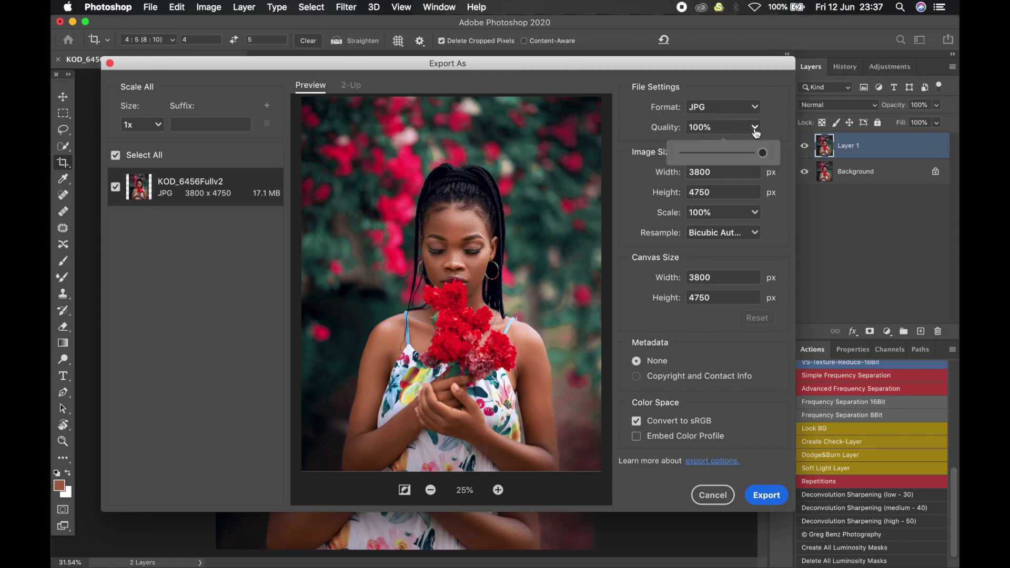
{"action": "left_click", "coordinate": [755, 129]}
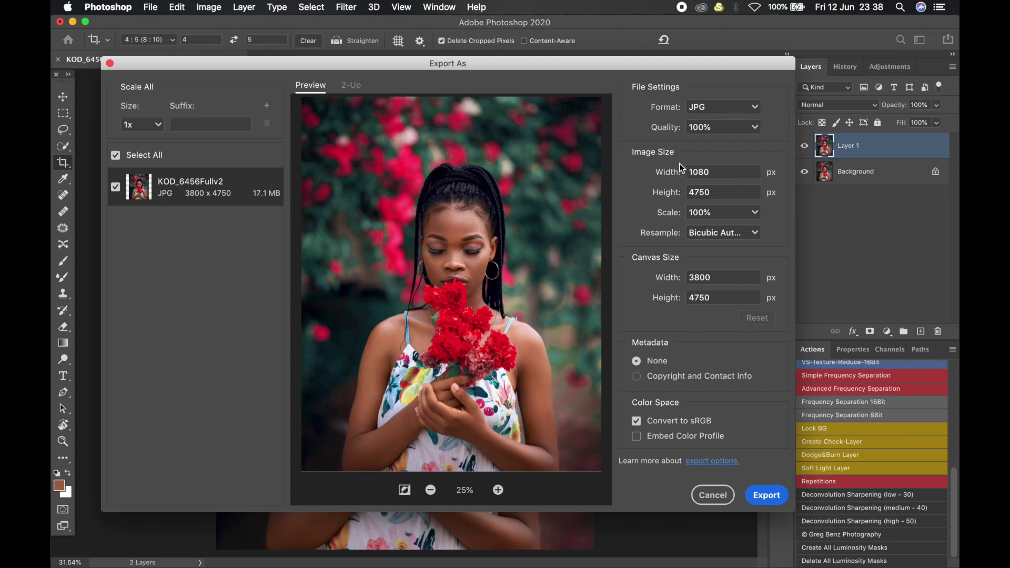
Apply the 1080 px width so height becomes 1350, and include Copyright and Contact Info metadata.
{"action": "key", "text": "Tab"}
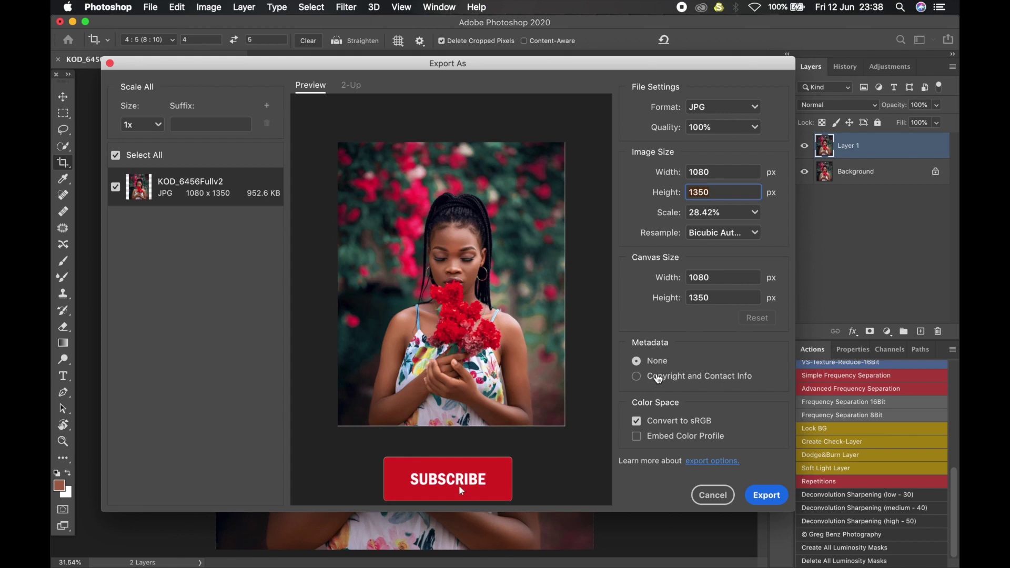
{"action": "left_click", "coordinate": [660, 377]}
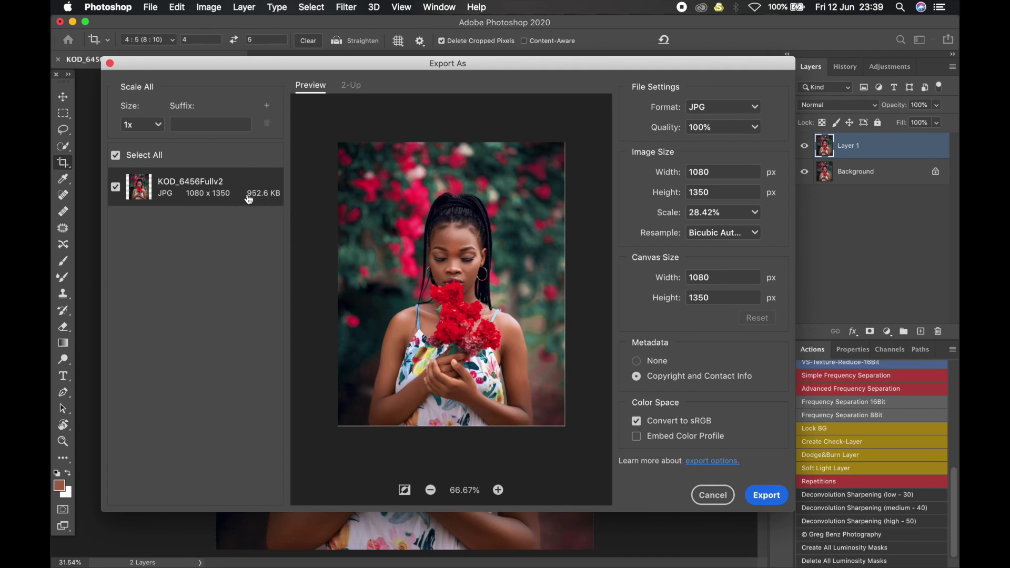
Export the 1080×1350 JPG to the Desktop under the name Instagram.jpg.
{"action": "left_click", "coordinate": [768, 501]}
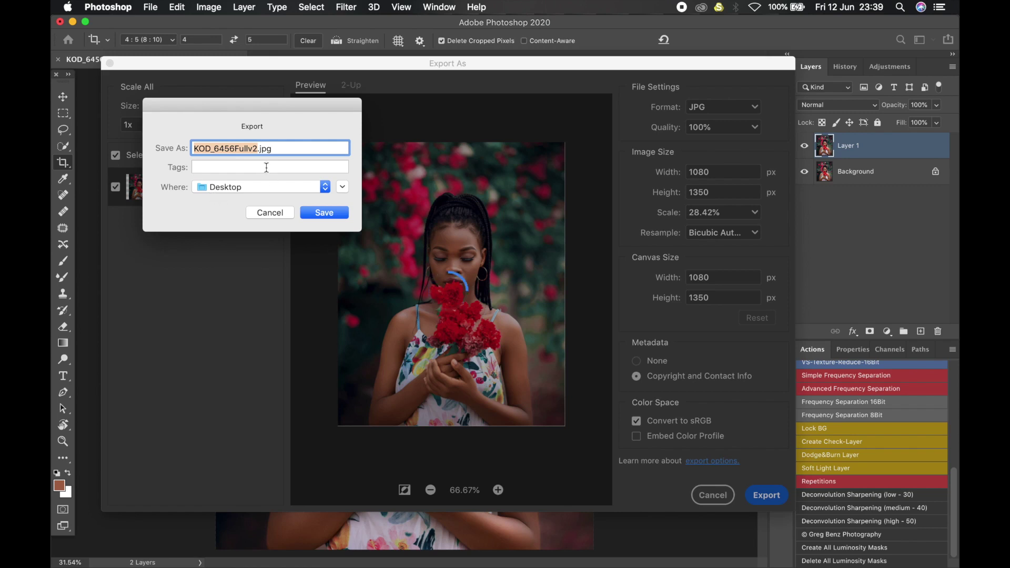
{"action": "type", "text": "Insyy"}
{"action": "key", "text": "BackSpace"}
{"action": "key", "text": "BackSpace"}
{"action": "type", "text": "tagram"}
{"action": "key", "text": "Return"}
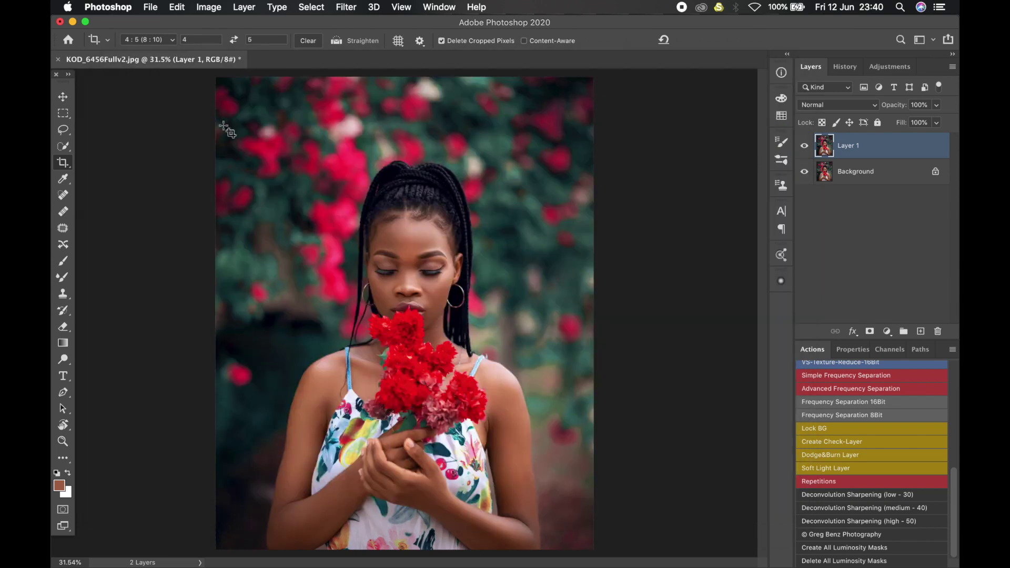
{"action": "scroll", "coordinate": [297, 130], "scroll_direction": "down", "scroll_amount": 1}
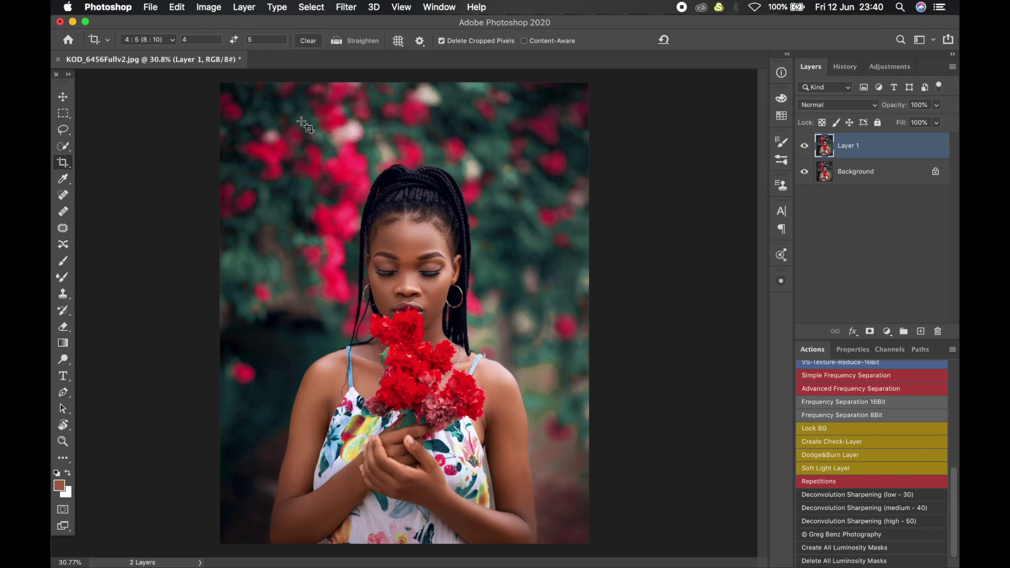
{"action": "scroll", "coordinate": [303, 125], "scroll_direction": "up", "scroll_amount": 1}
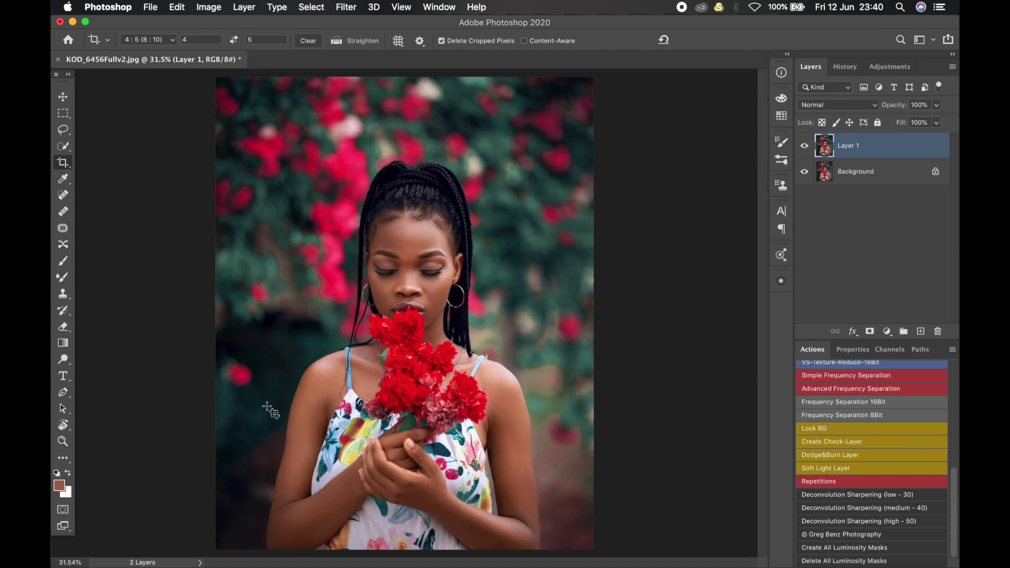
Open Instagram.jpg from the Desktop in Preview.
{"action": "left_click", "coordinate": [203, 536]}
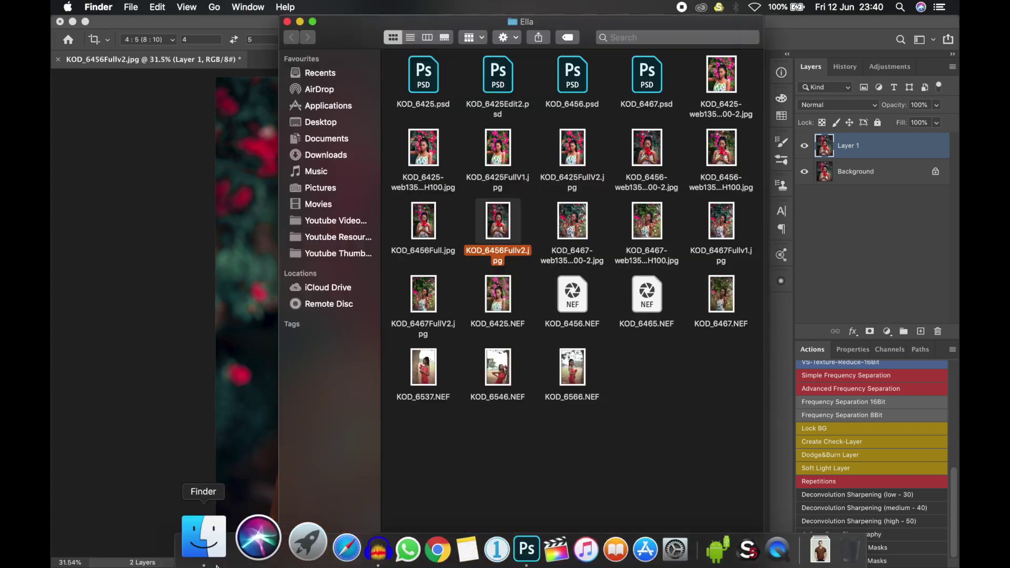
{"action": "left_click", "coordinate": [315, 122]}
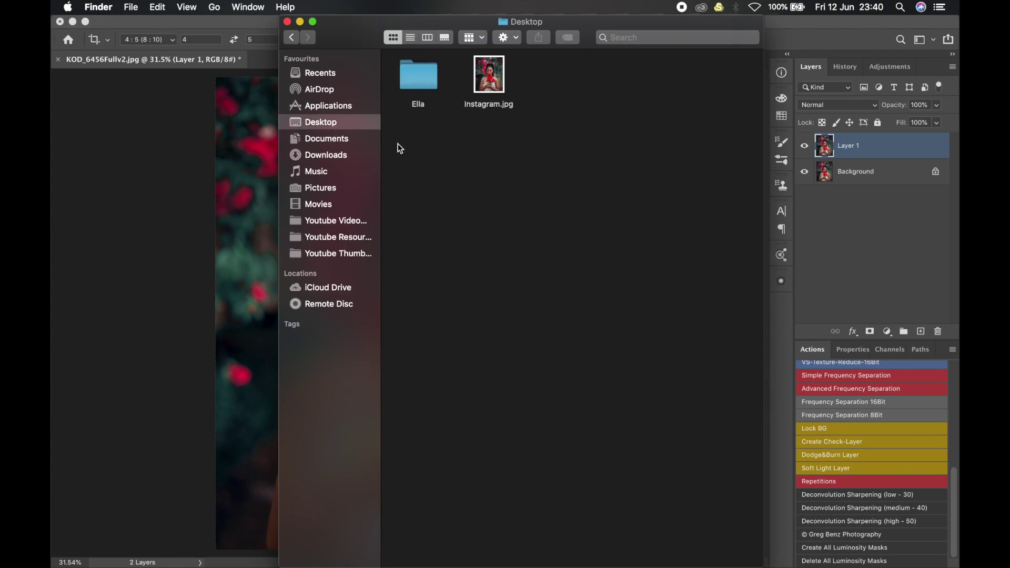
{"action": "double_click", "coordinate": [495, 90]}
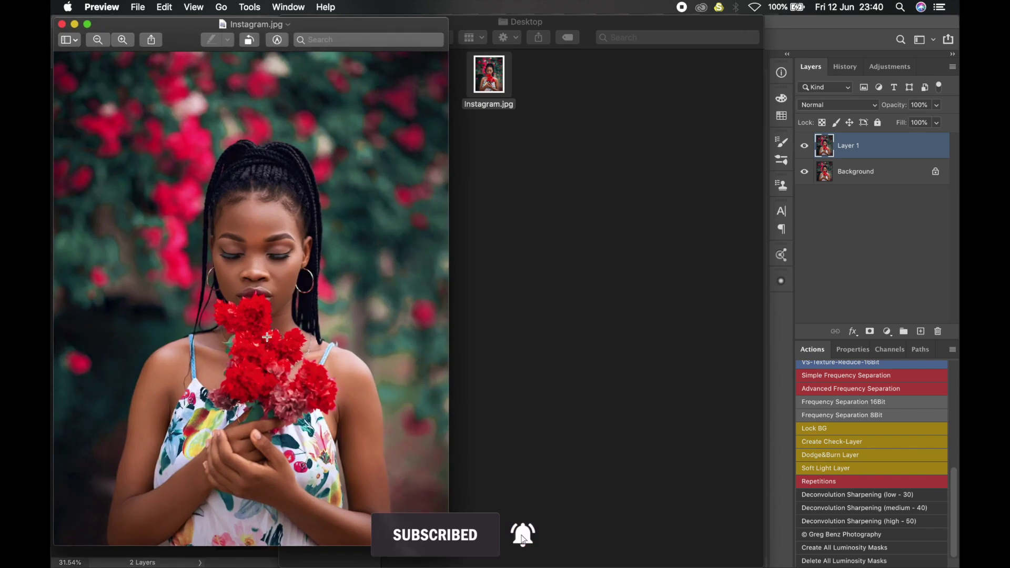
Open KOD_6456Fullv2.jpg from the Ella folder beside Instagram.jpg for comparison, then quit Preview.
{"action": "left_click", "coordinate": [481, 21]}
{"action": "left_click", "coordinate": [414, 66]}
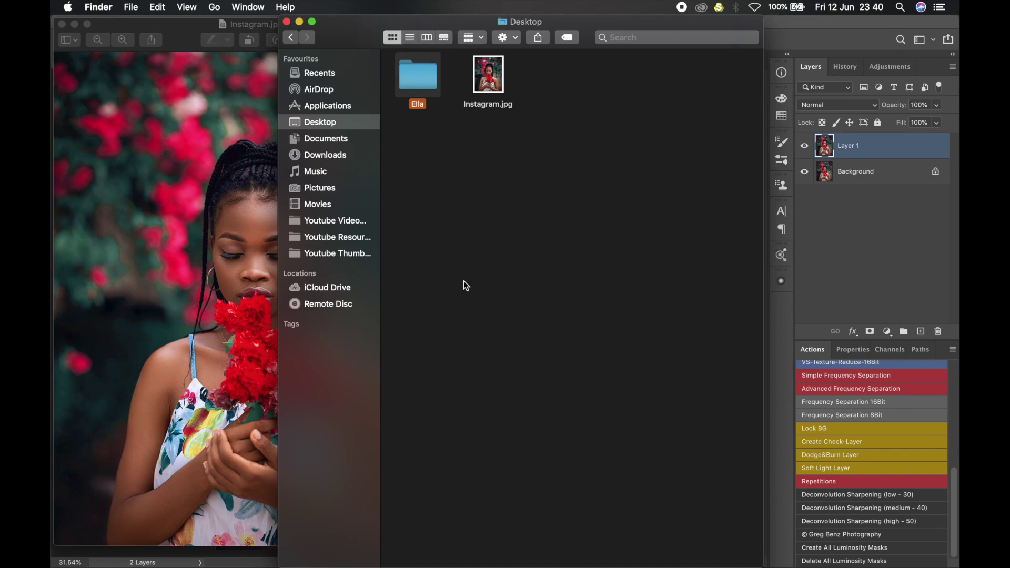
{"action": "key", "text": "super+Down"}
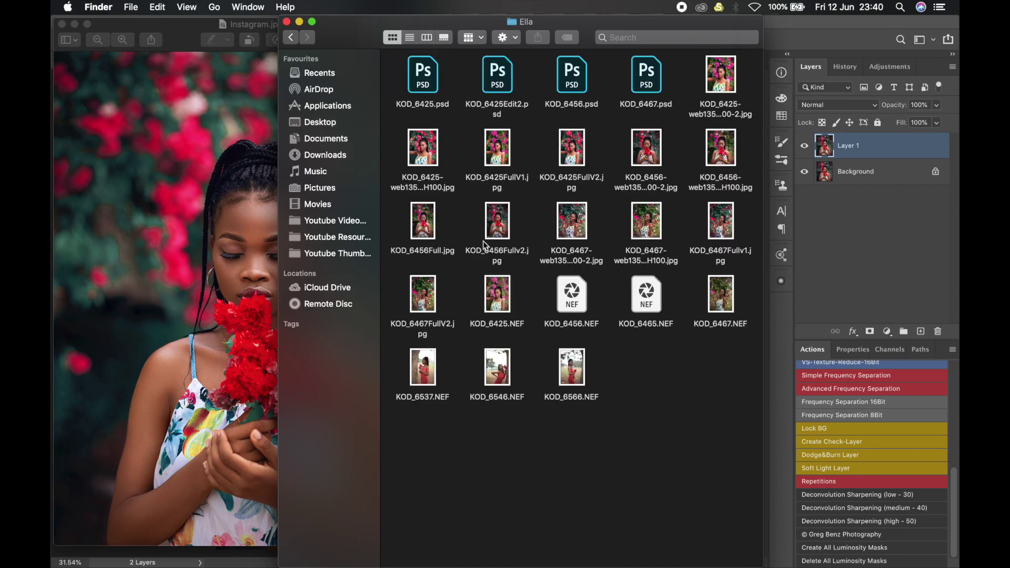
{"action": "double_click", "coordinate": [498, 222]}
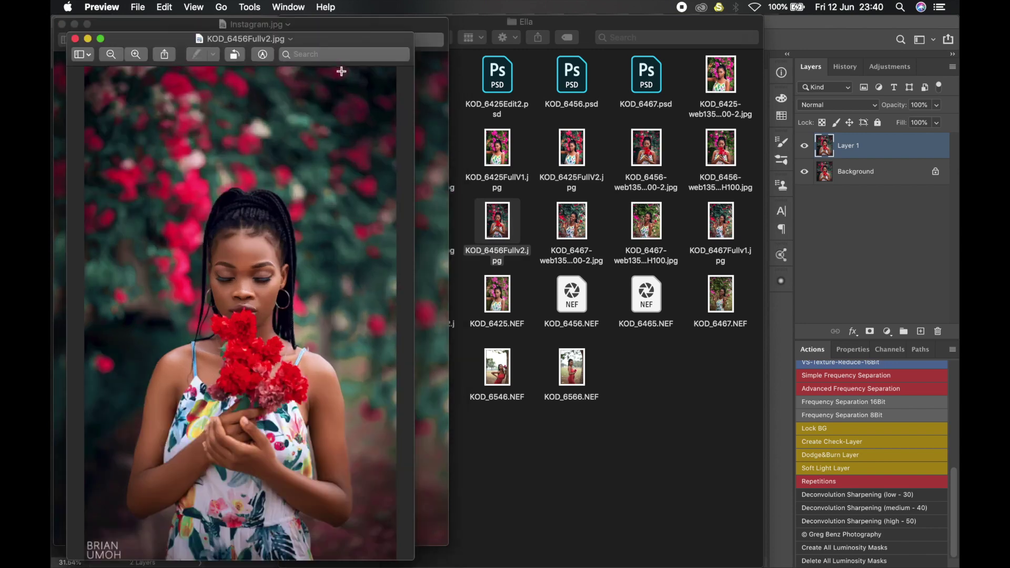
{"action": "left_click_drag", "start_coordinate": [340, 47], "coordinate": [718, 16]}
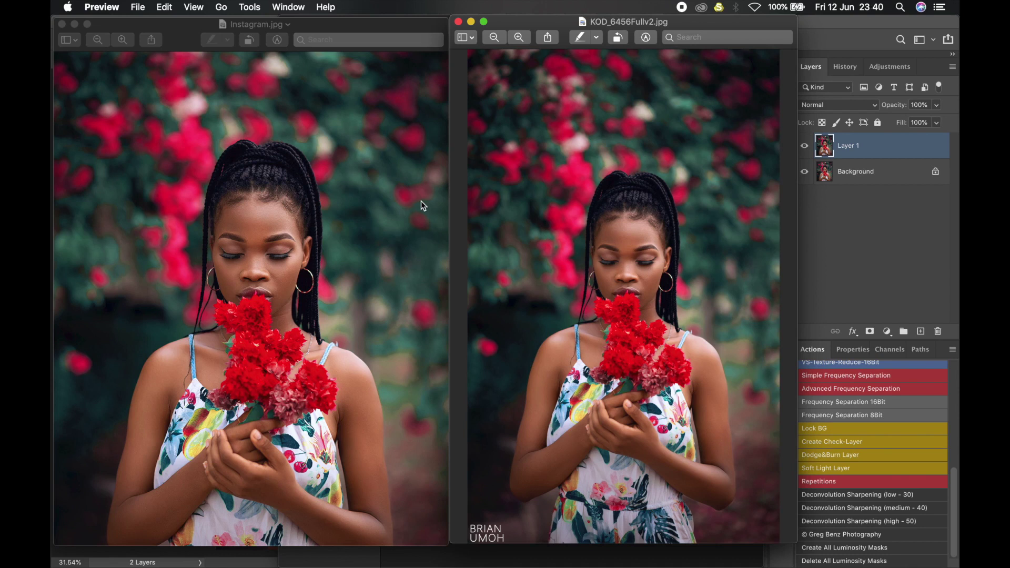
{"action": "key", "text": "super+q"}
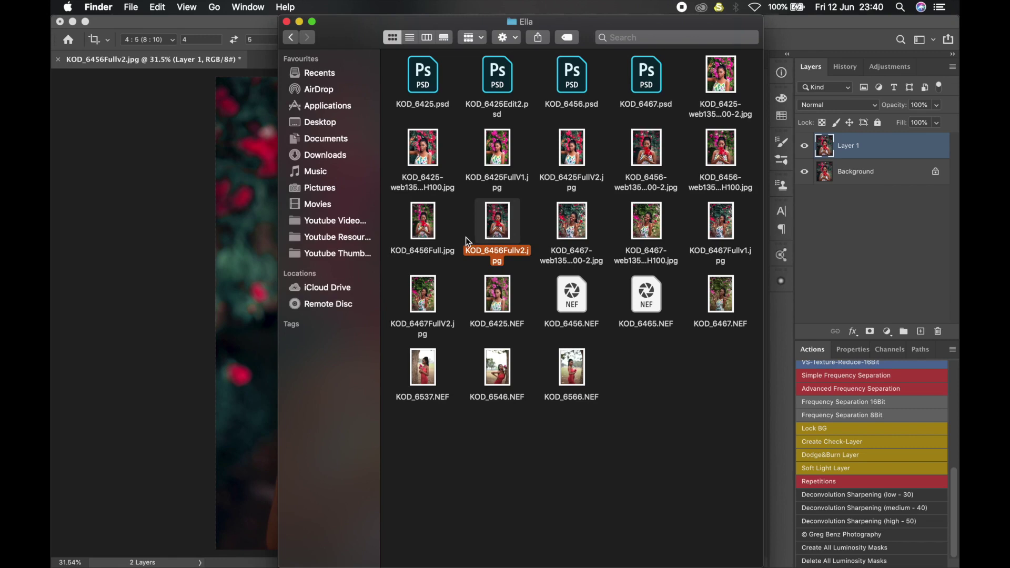
Compare the dimensions of KOD_6456Fullv2.jpg (3800×6016) and Instagram.jpg (1080×1350) via Get Info.
{"action": "right_click", "coordinate": [501, 226]}
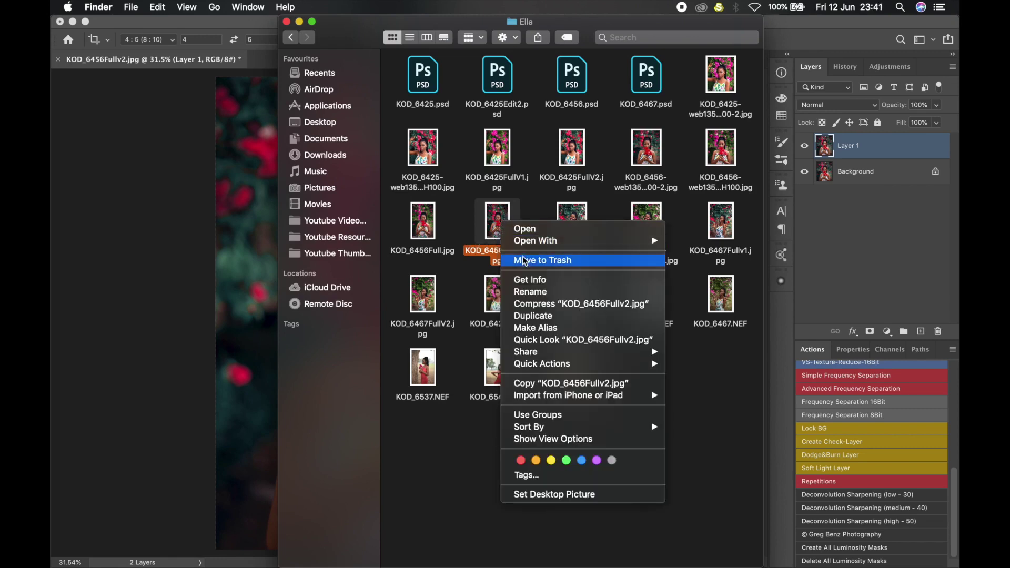
{"action": "key", "text": "Escape"}
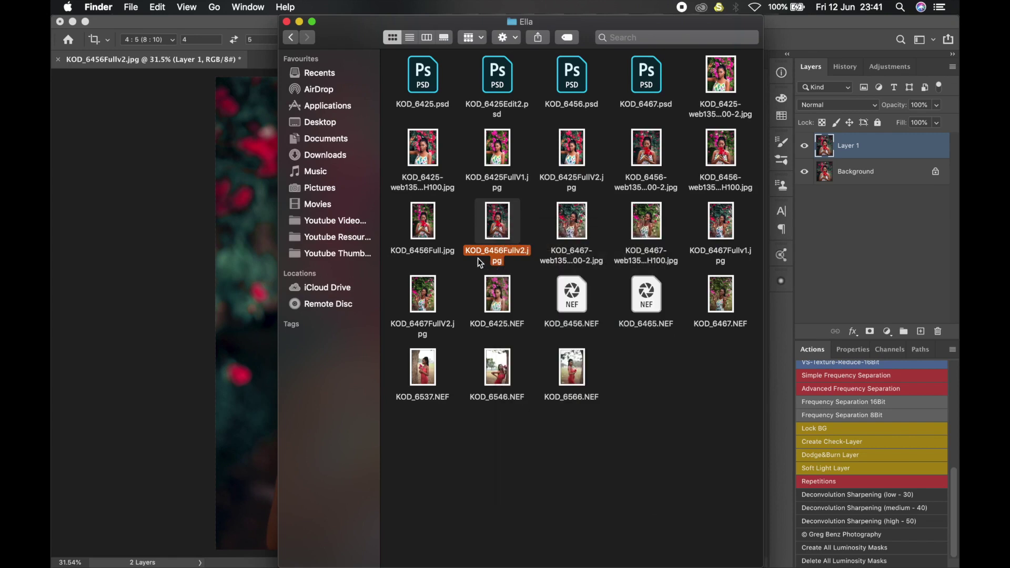
{"action": "key", "text": "super+i"}
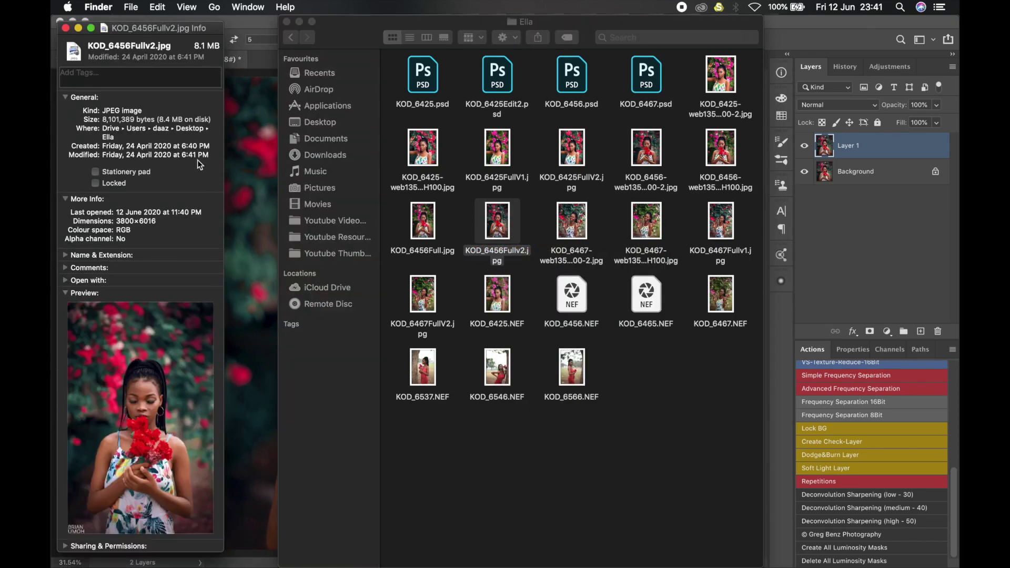
{"action": "left_click", "coordinate": [65, 28]}
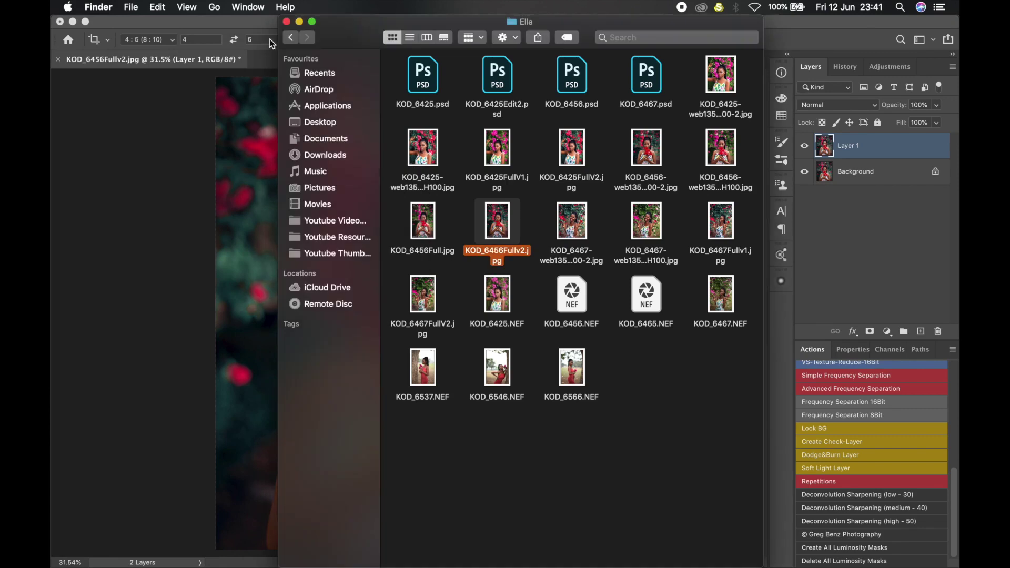
{"action": "left_click", "coordinate": [290, 37]}
{"action": "right_click", "coordinate": [488, 80]}
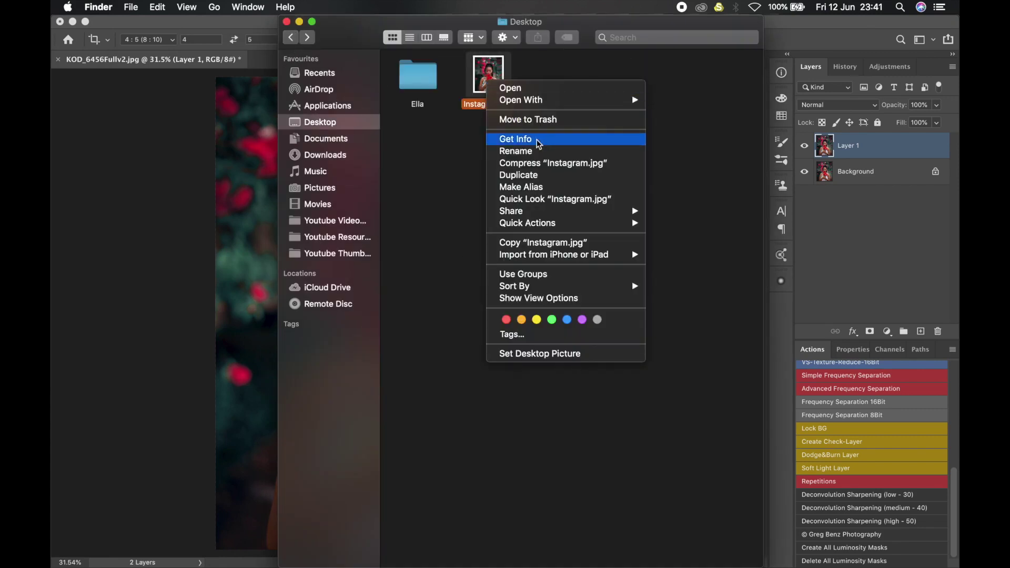
{"action": "left_click", "coordinate": [543, 141]}
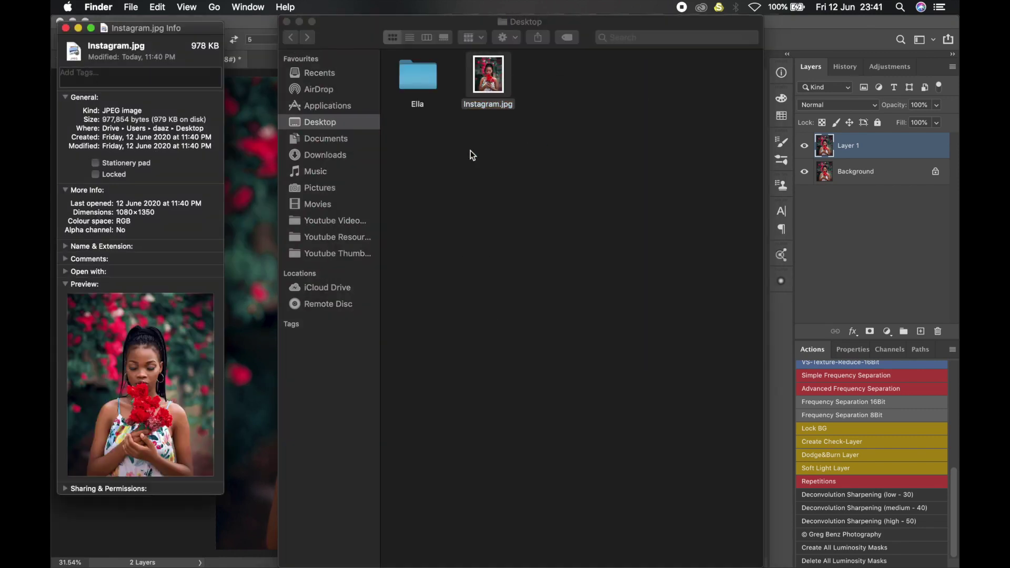
{"action": "left_click", "coordinate": [66, 28]}
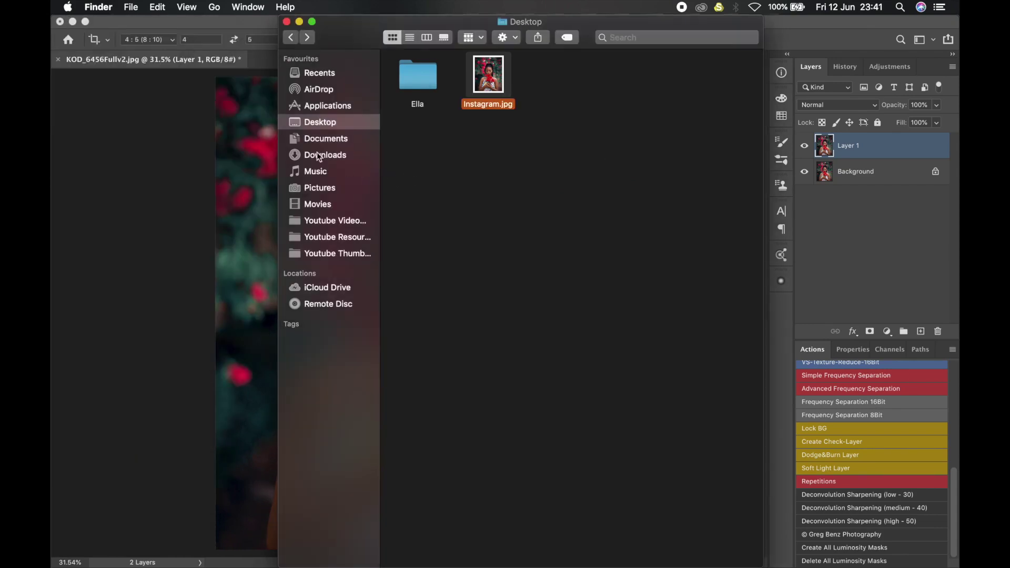
Back in Photoshop, revert the portrait to its Open state from the History panel.
{"action": "left_click", "coordinate": [255, 33]}
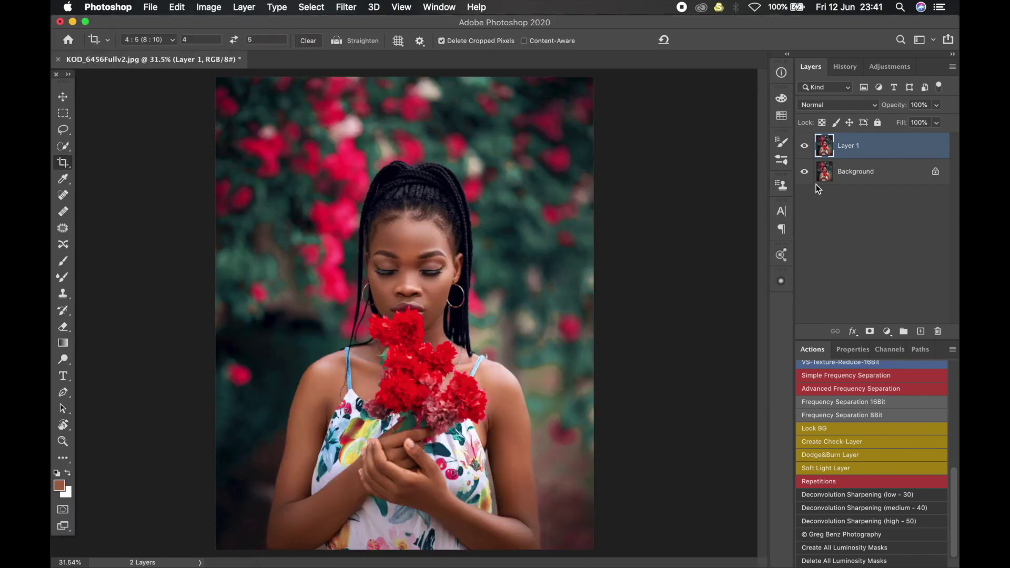
{"action": "left_click", "coordinate": [842, 67]}
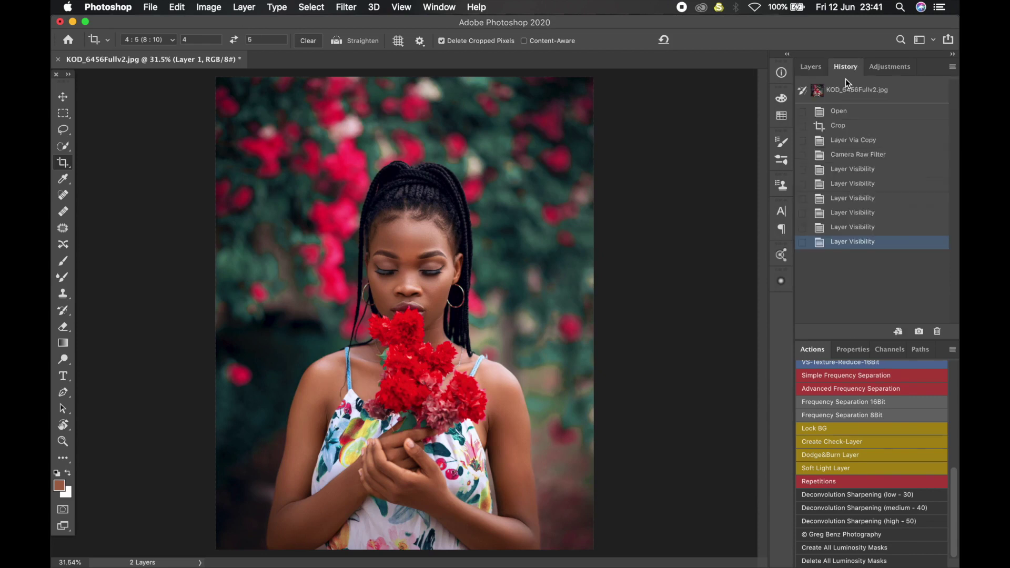
{"action": "left_click", "coordinate": [862, 112]}
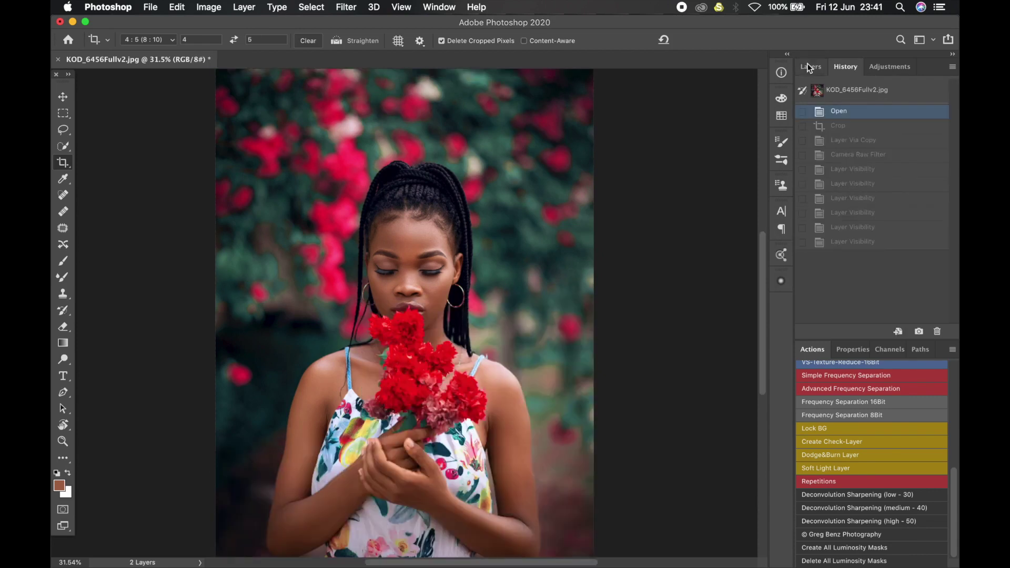
{"action": "left_click", "coordinate": [810, 68]}
{"action": "scroll", "coordinate": [376, 324], "scroll_direction": "down", "scroll_amount": 5}
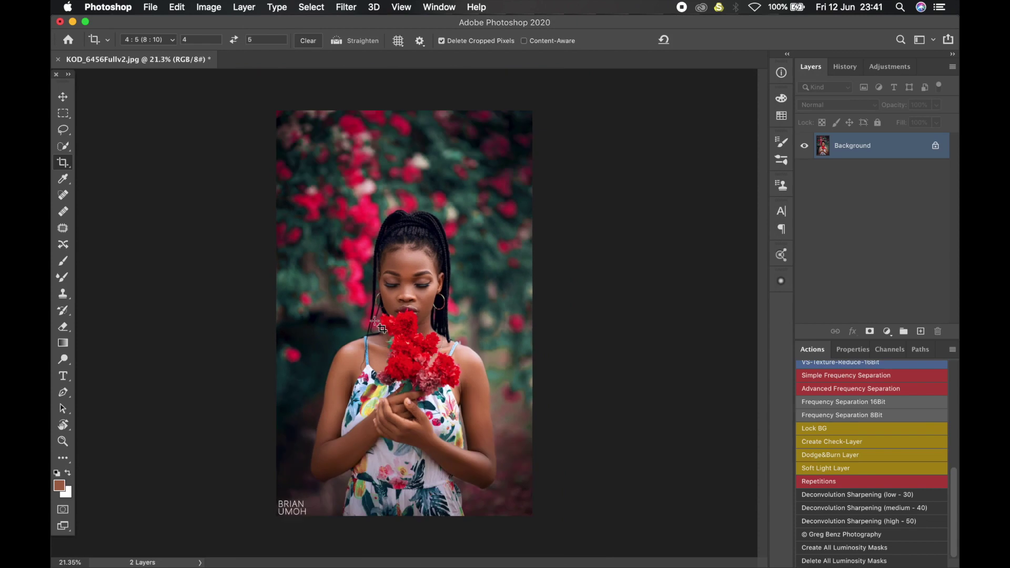
Crop the portrait with a 4:5 frame that trims the bottom edge and removes the corner signature.
{"action": "scroll", "coordinate": [378, 324], "scroll_direction": "up", "scroll_amount": 1}
{"action": "scroll", "coordinate": [382, 325], "scroll_direction": "up", "scroll_amount": 1}
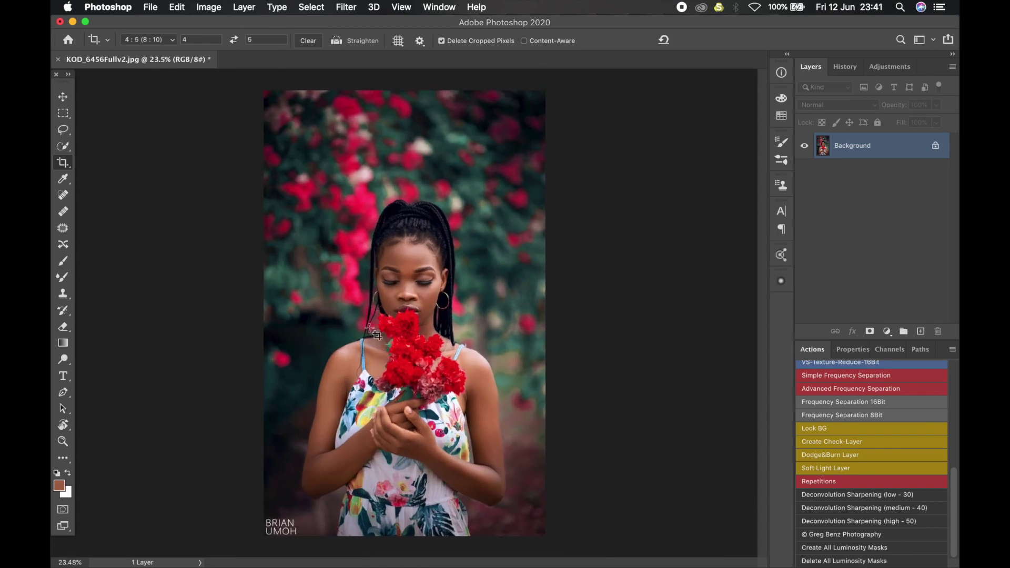
{"action": "left_click", "coordinate": [64, 162]}
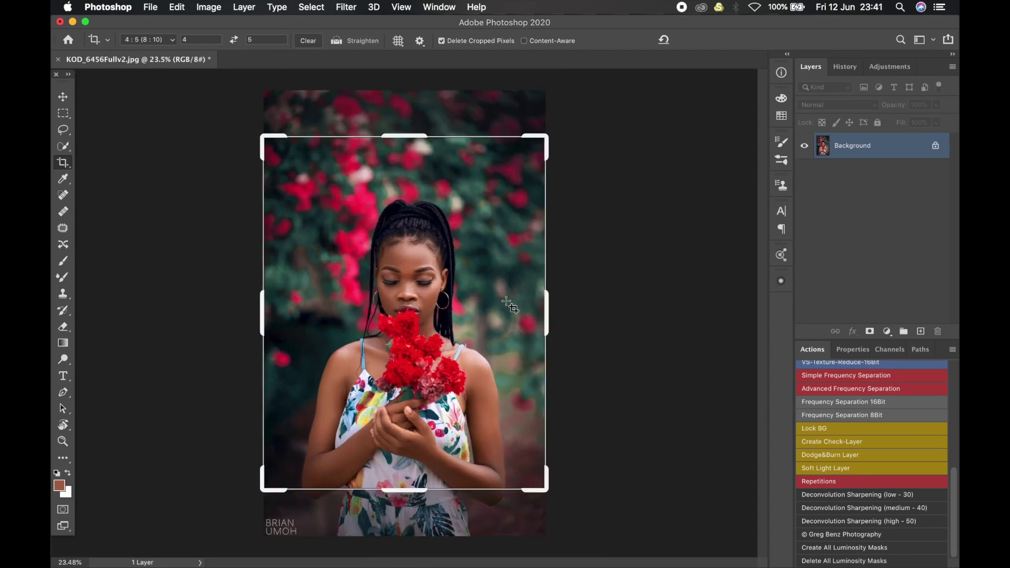
{"action": "left_click", "coordinate": [497, 298]}
{"action": "key", "text": "Return"}
{"action": "scroll", "coordinate": [454, 293], "scroll_direction": "up", "scroll_amount": 1}
{"action": "scroll", "coordinate": [452, 291], "scroll_direction": "up", "scroll_amount": 2}
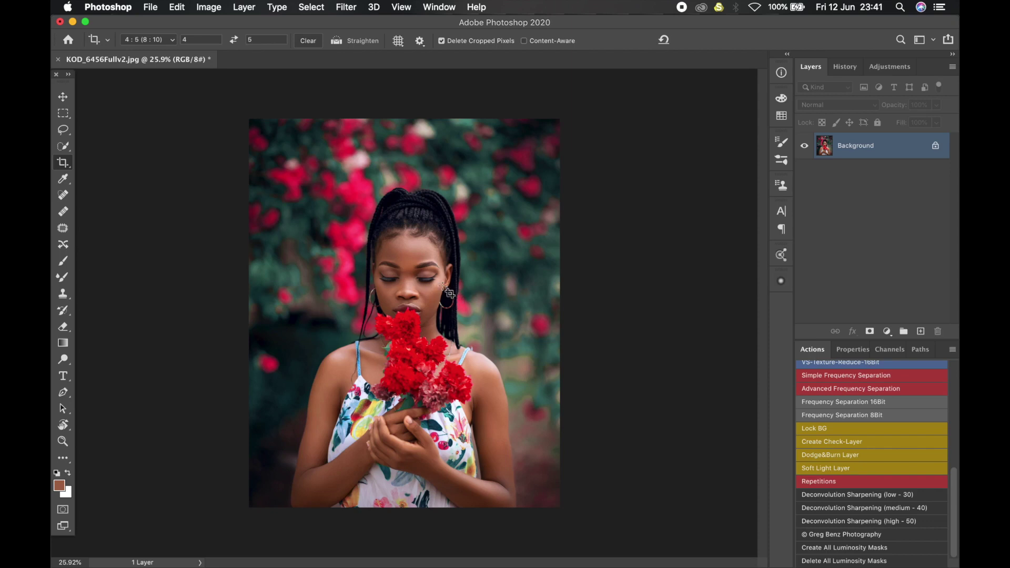
Run Filter > Web Sharpen (Greg Benz) and move aside, then accept, the untagged colour-profile warning.
{"action": "left_click", "coordinate": [345, 6]}
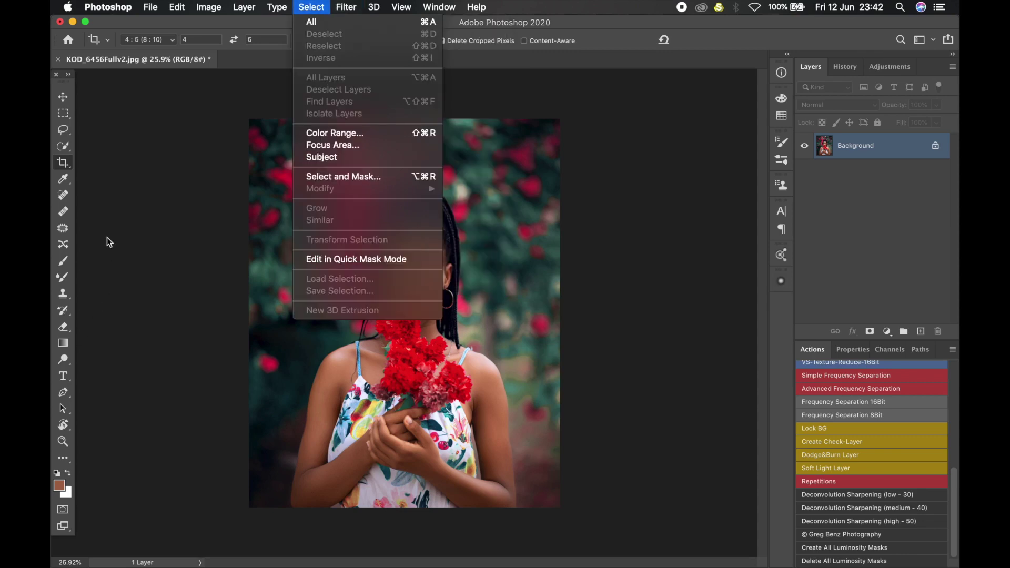
{"action": "left_click", "coordinate": [167, 261]}
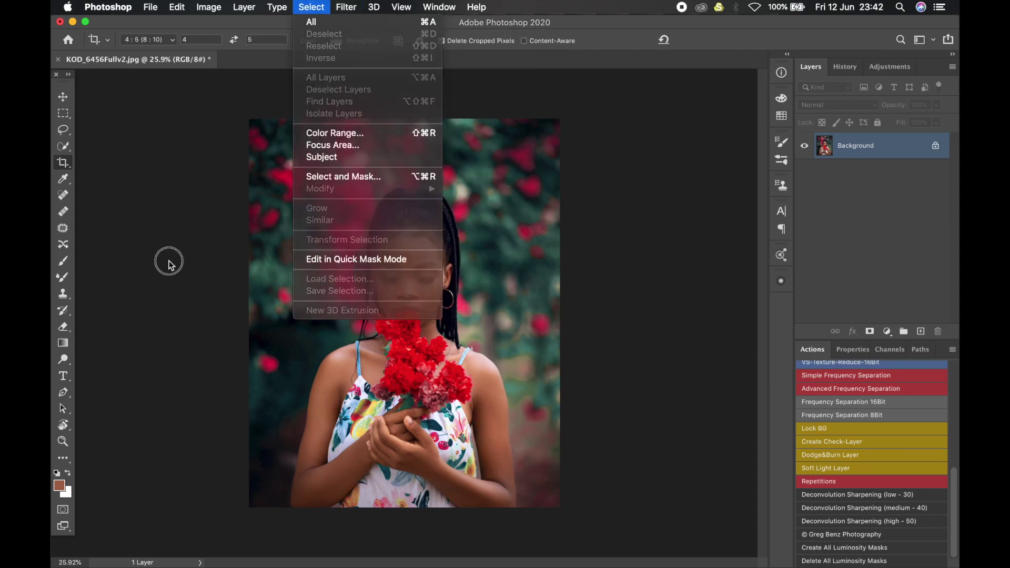
{"action": "left_click", "coordinate": [348, 5]}
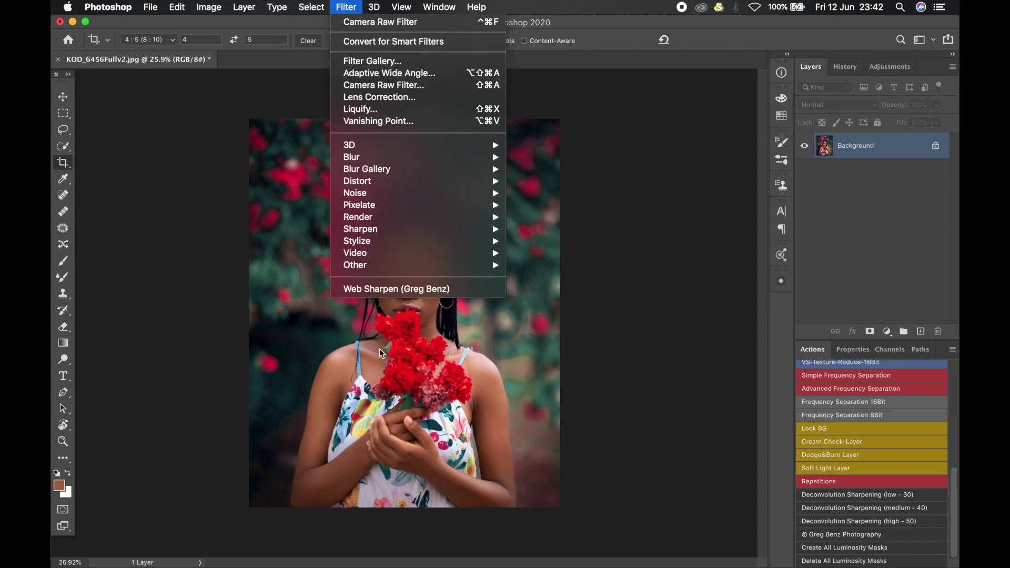
{"action": "left_click", "coordinate": [393, 292]}
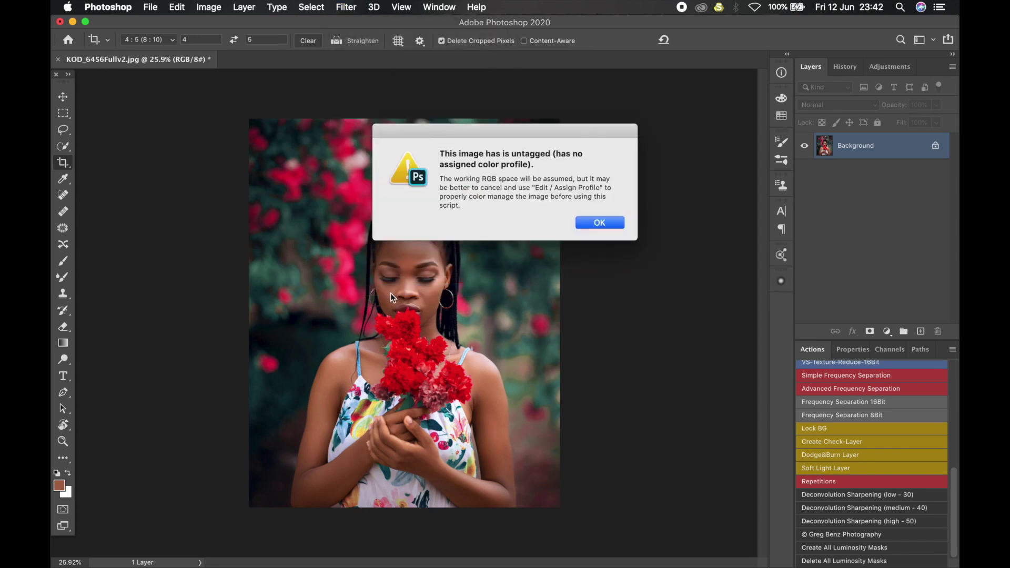
{"action": "left_click_drag", "start_coordinate": [492, 130], "coordinate": [408, 159]}
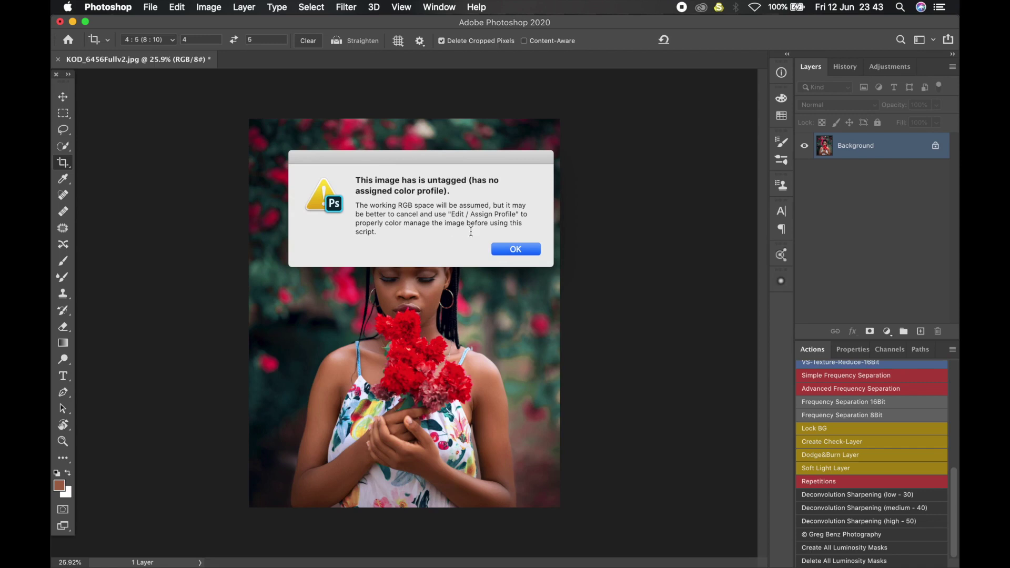
{"action": "left_click", "coordinate": [510, 252]}
Sharpen and export a 1080×1350 Ultimate-quality copy to ~/Desktop/, then select the Move tool.
{"action": "left_click_drag", "start_coordinate": [499, 179], "coordinate": [409, 145]}
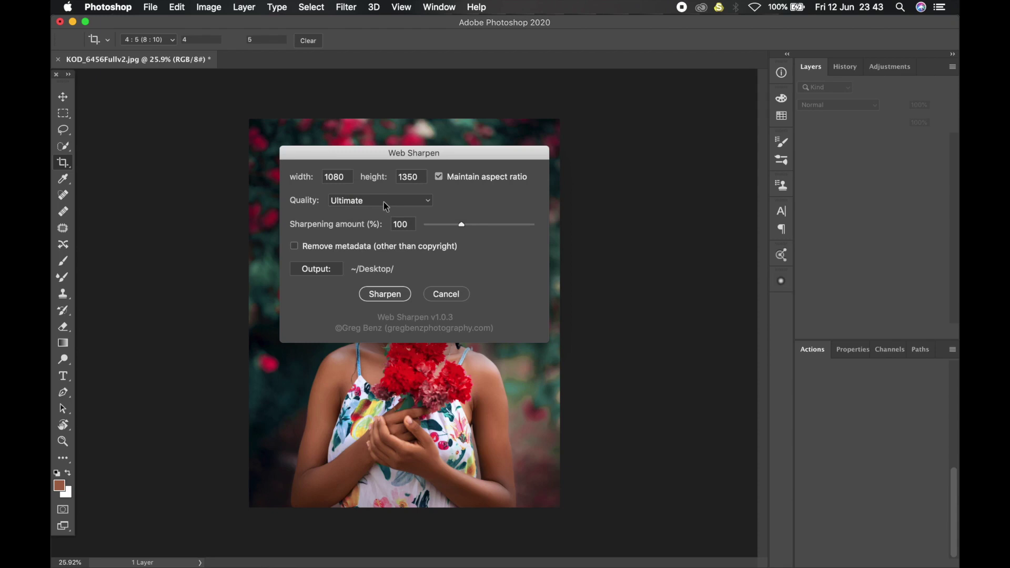
{"action": "left_click", "coordinate": [384, 204]}
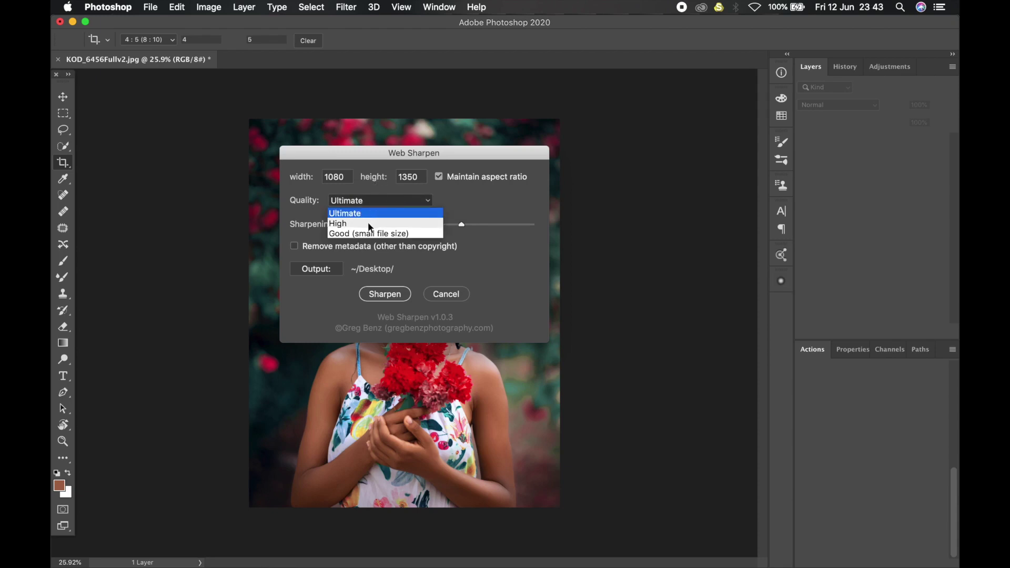
{"action": "left_click", "coordinate": [472, 203]}
{"action": "left_click", "coordinate": [400, 205]}
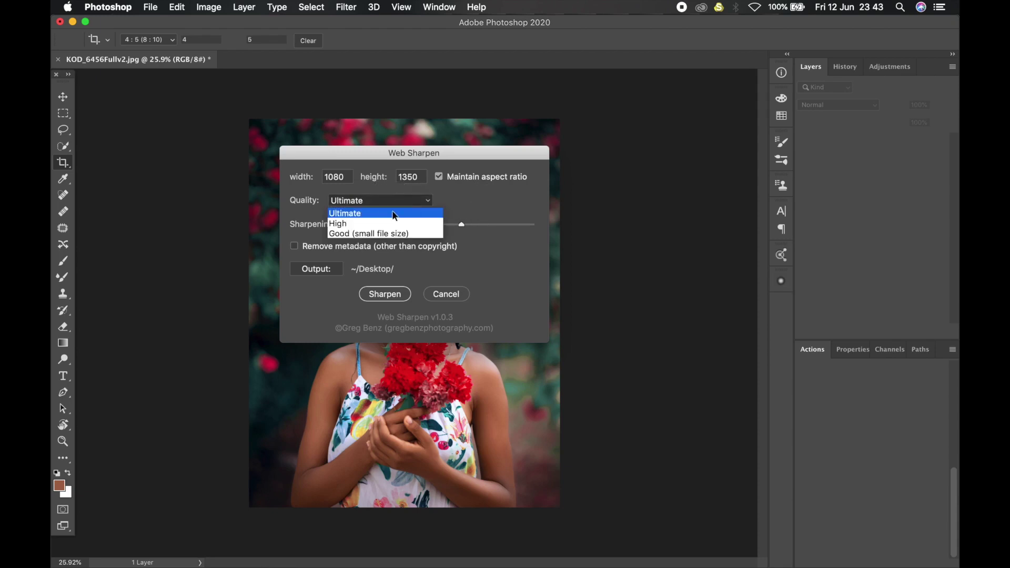
{"action": "left_click", "coordinate": [457, 202]}
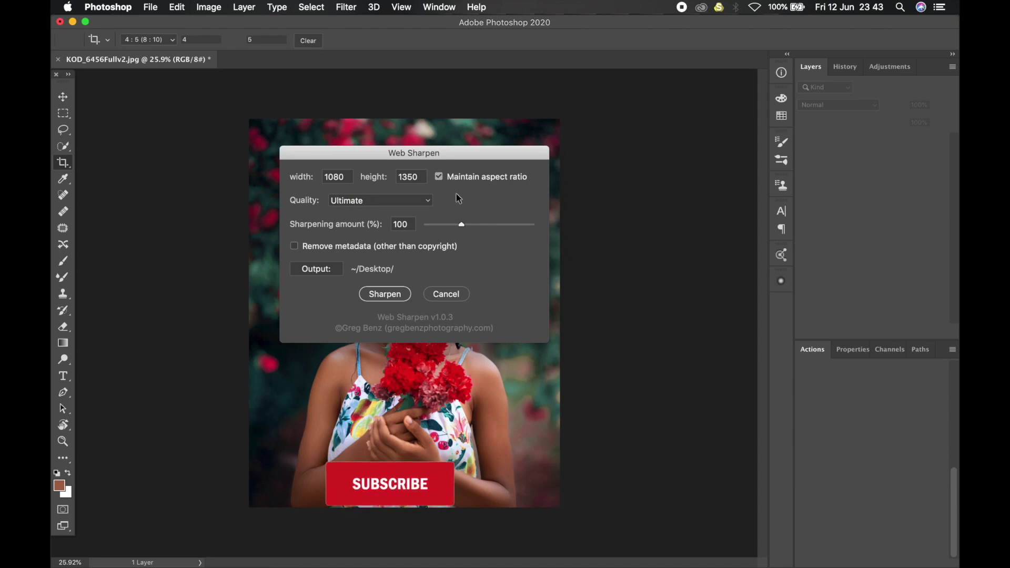
{"action": "left_click", "coordinate": [419, 200]}
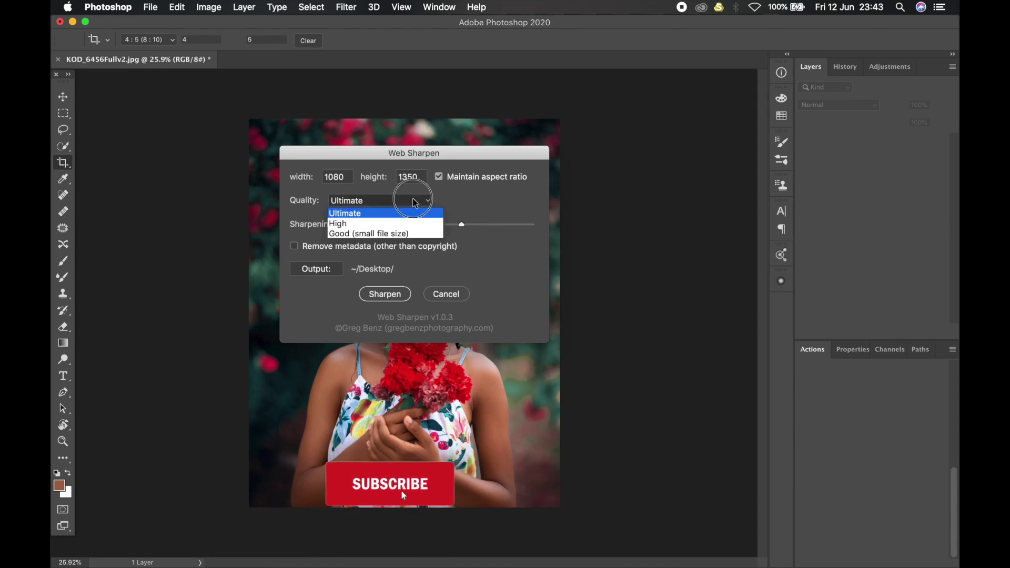
{"action": "left_click", "coordinate": [352, 214]}
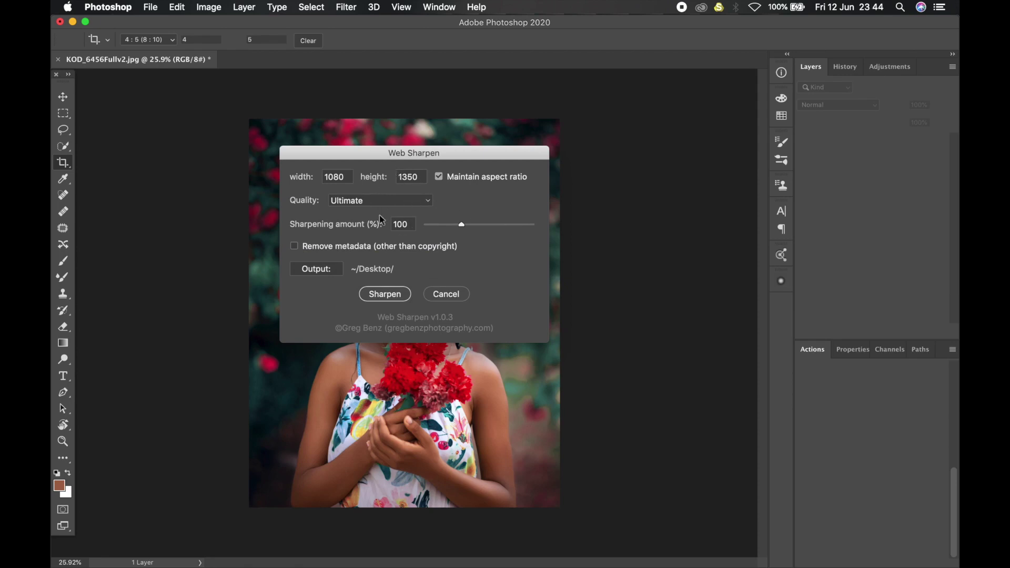
{"action": "left_click", "coordinate": [383, 295]}
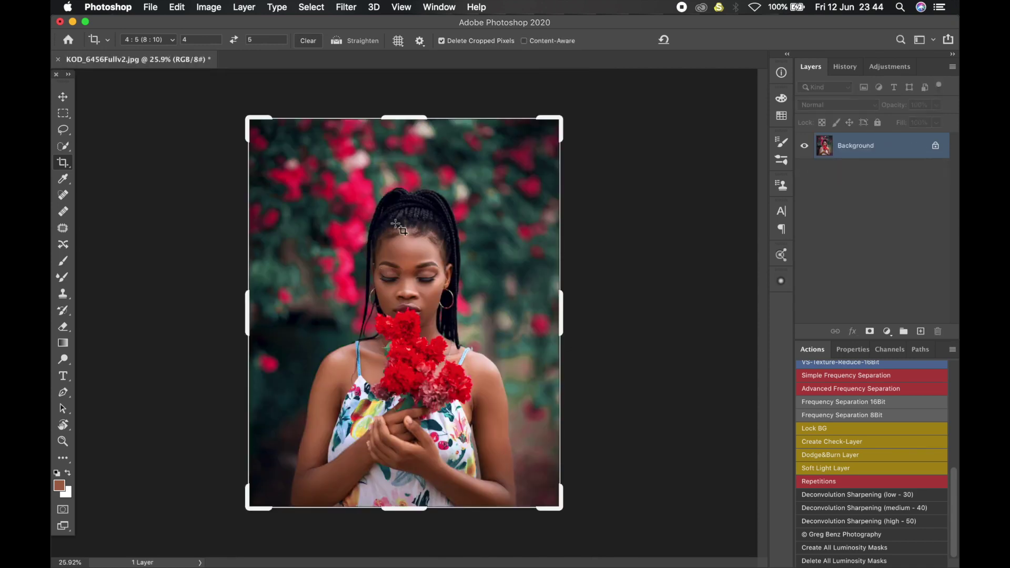
{"action": "left_click", "coordinate": [62, 97]}
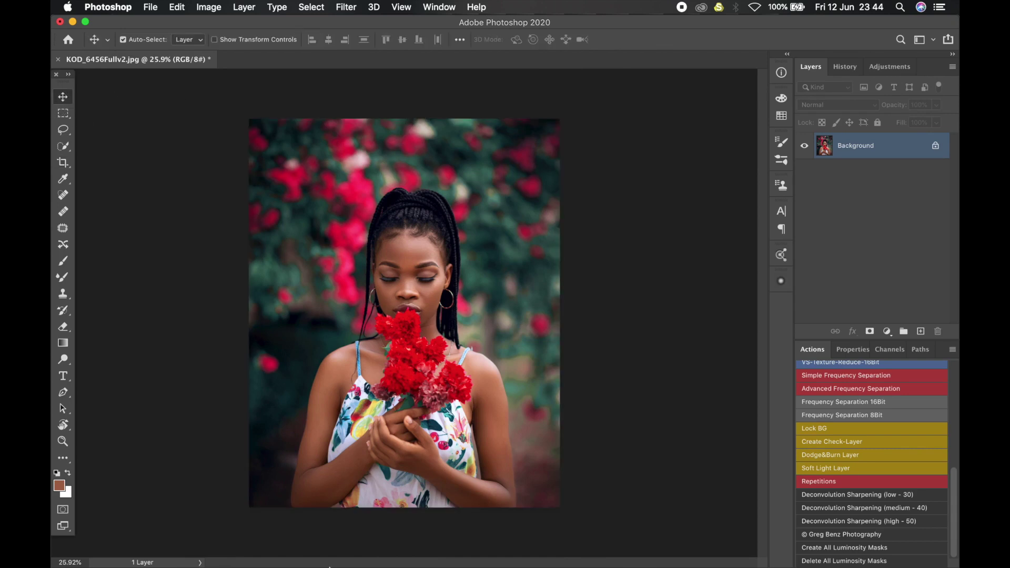
Open Instagram.jpg and KOD_6456Fullv2-web1350x1080U100.jpg from the Desktop in Preview.
{"action": "mouse_move", "coordinate": [270, 567]}
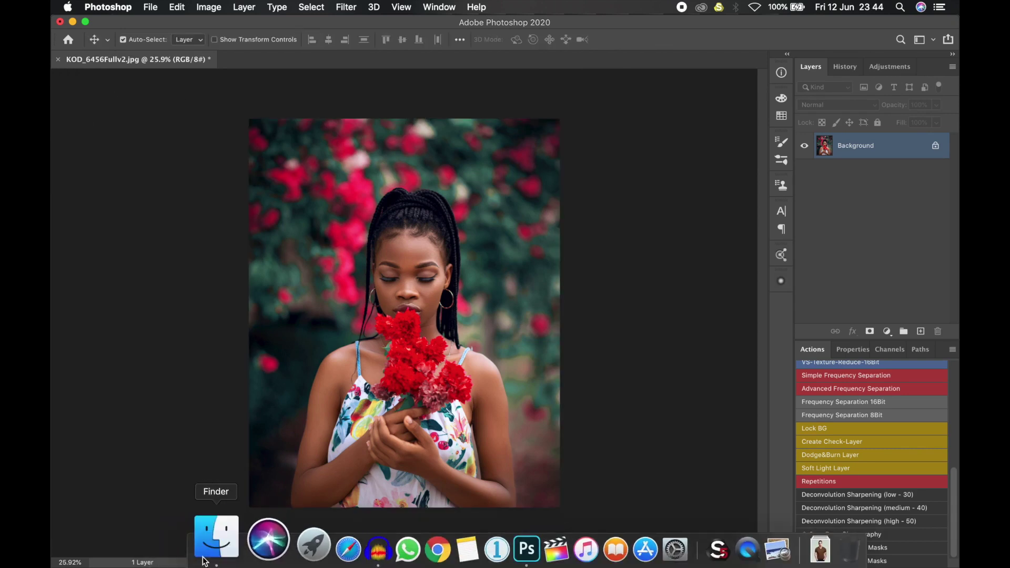
{"action": "left_click", "coordinate": [213, 542]}
{"action": "left_click", "coordinate": [558, 90], "text": "super"}
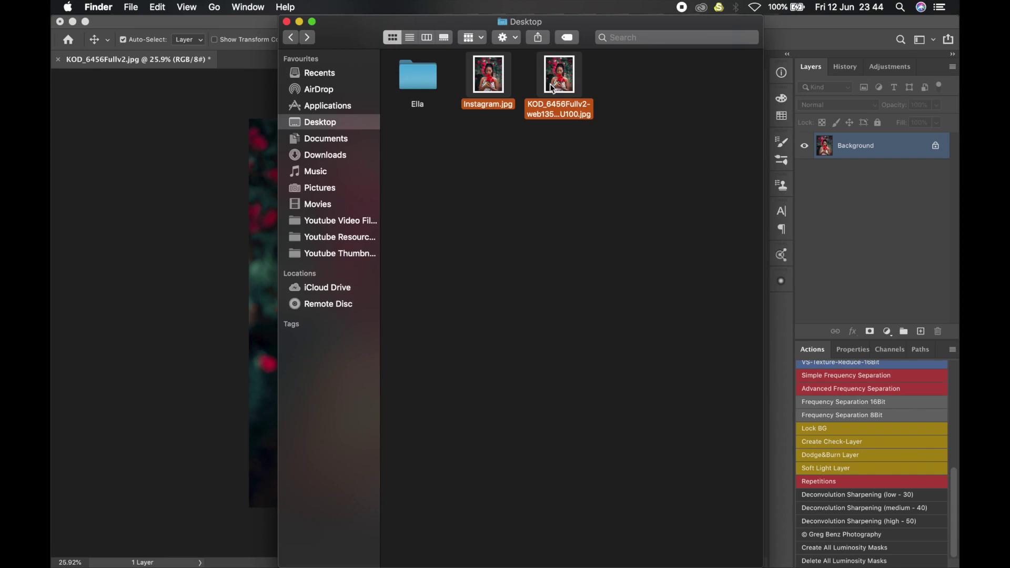
{"action": "double_click", "coordinate": [558, 84]}
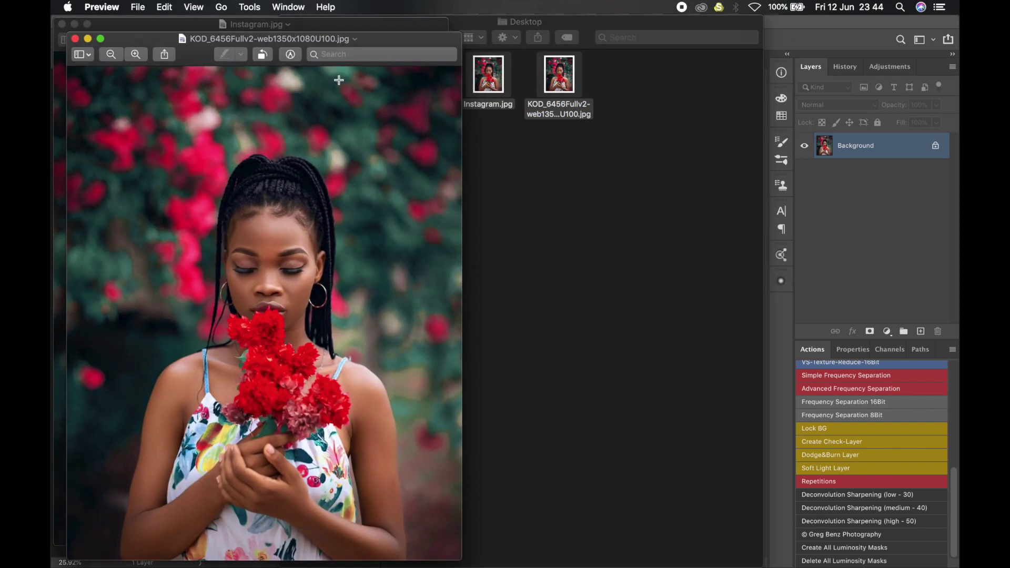
Arrange the two Preview windows side by side to compare them, then quit Preview.
{"action": "left_click_drag", "start_coordinate": [371, 40], "coordinate": [750, 28]}
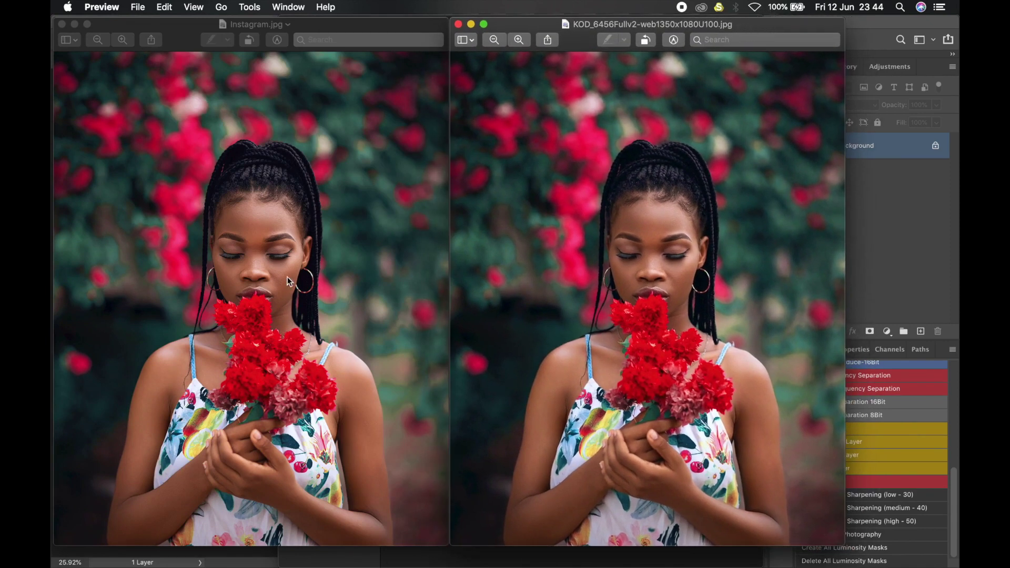
{"action": "left_click", "coordinate": [254, 209]}
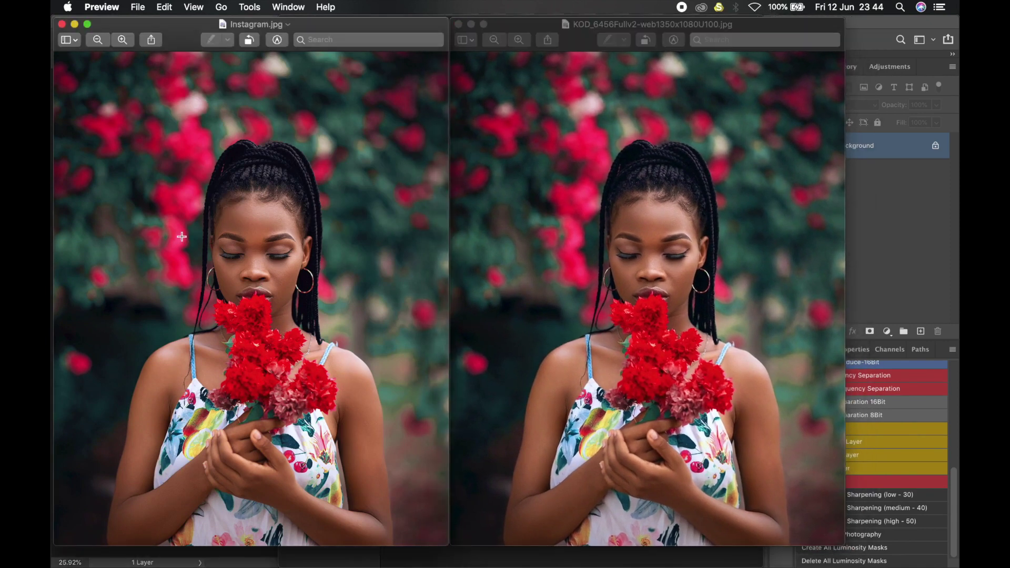
{"action": "left_click", "coordinate": [686, 100]}
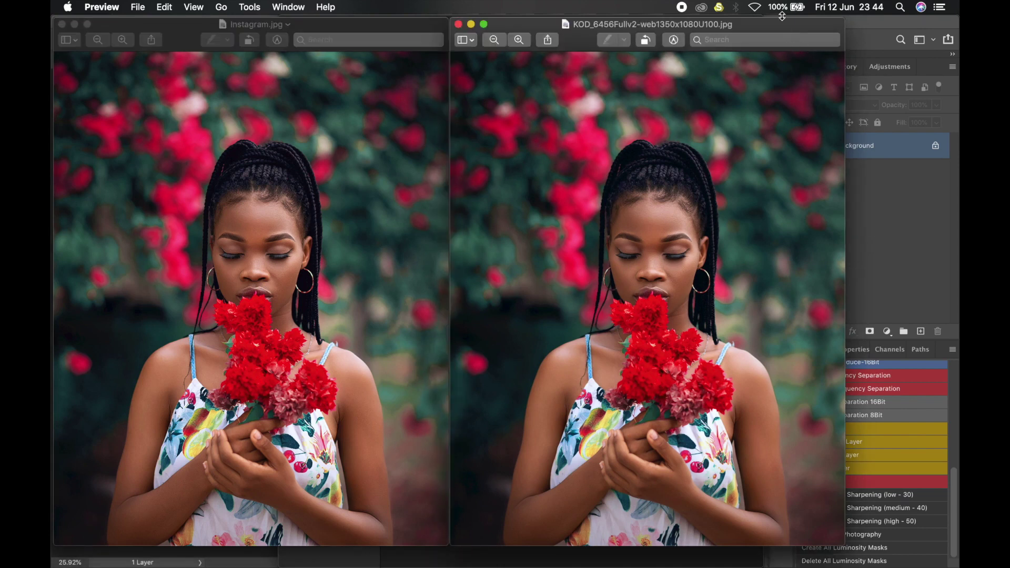
{"action": "left_click_drag", "start_coordinate": [772, 29], "coordinate": [812, 24]}
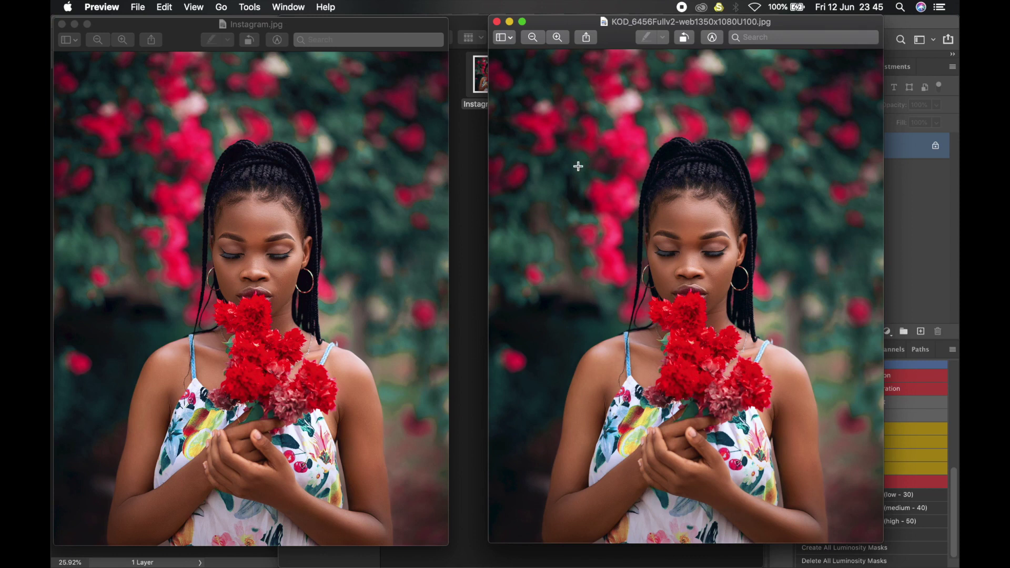
{"action": "key", "text": "super+q"}
Check the export's Get Info details (1080 × 1350, 878 KB, sRGB), then return to Photoshop.
{"action": "left_click", "coordinate": [608, 104]}
{"action": "left_click", "coordinate": [568, 81]}
{"action": "right_click", "coordinate": [572, 78]}
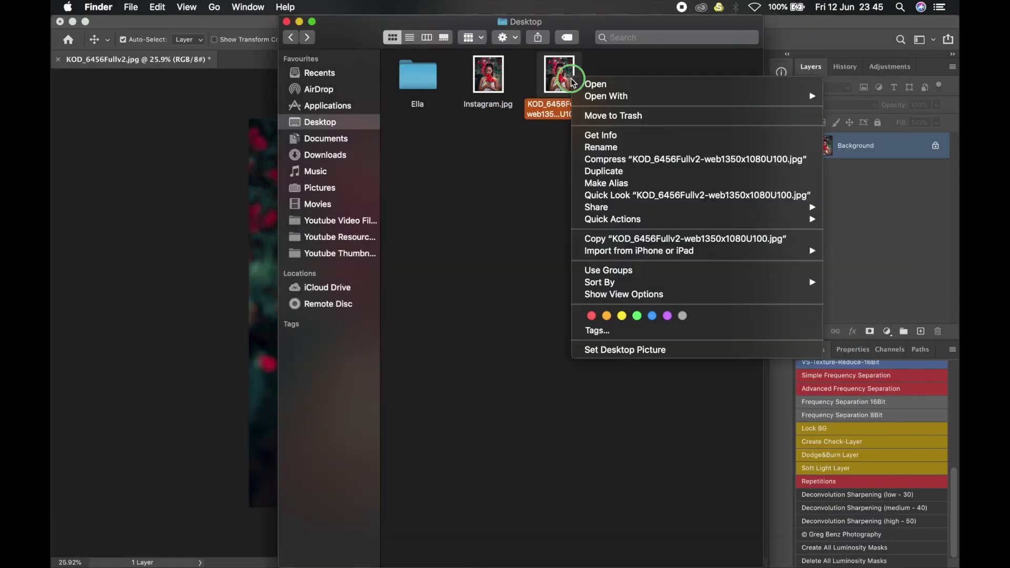
{"action": "left_click", "coordinate": [610, 136]}
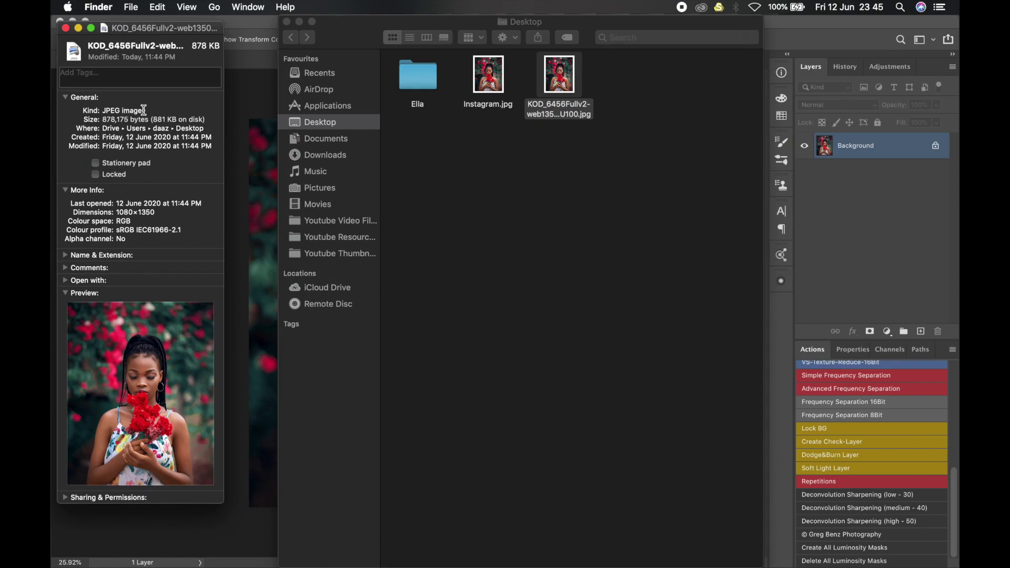
{"action": "left_click", "coordinate": [66, 28]}
{"action": "left_click", "coordinate": [125, 21]}
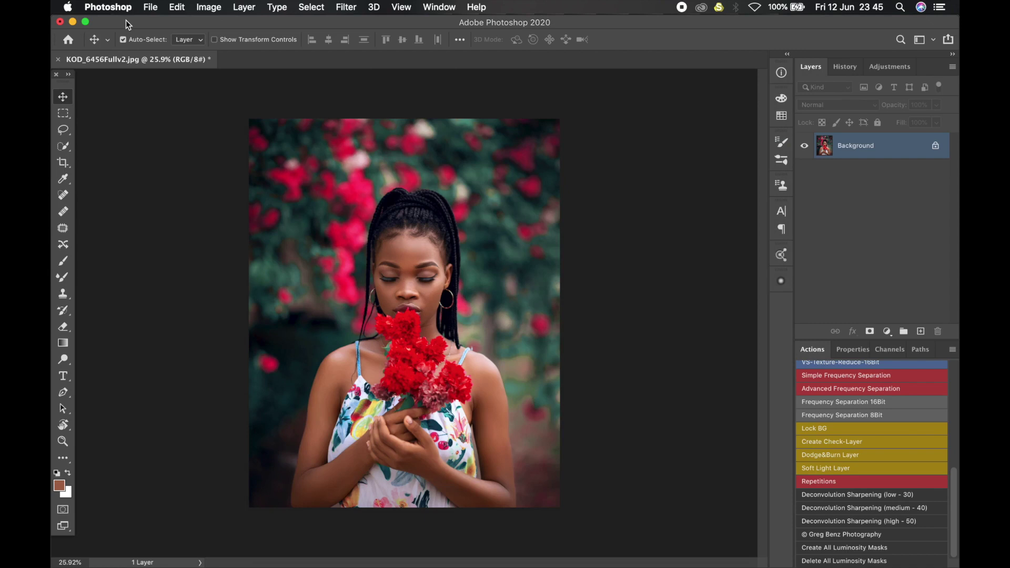